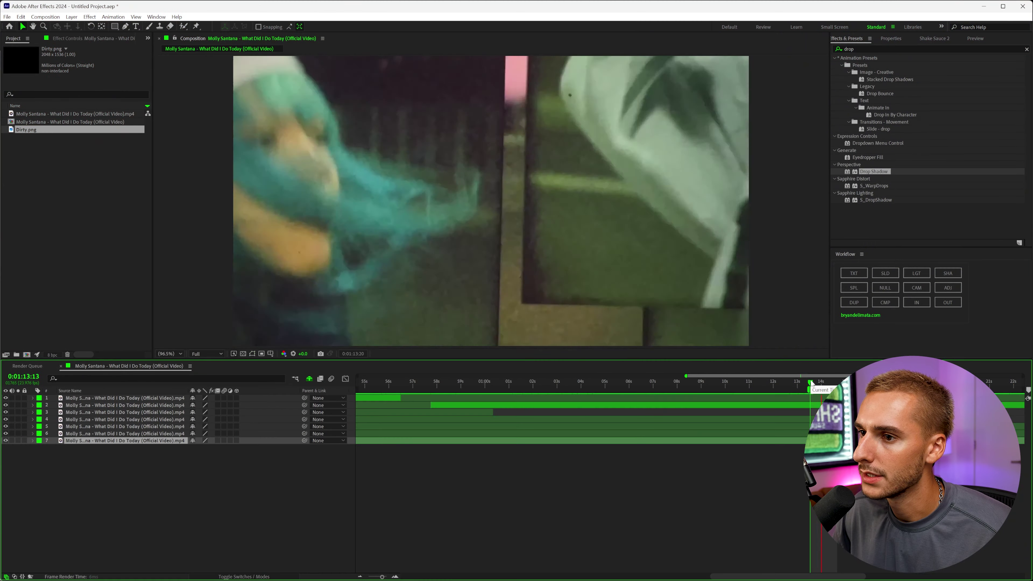
# - Play and scrub through the music video timeline to review the layered clips
pyautogui.press('space')
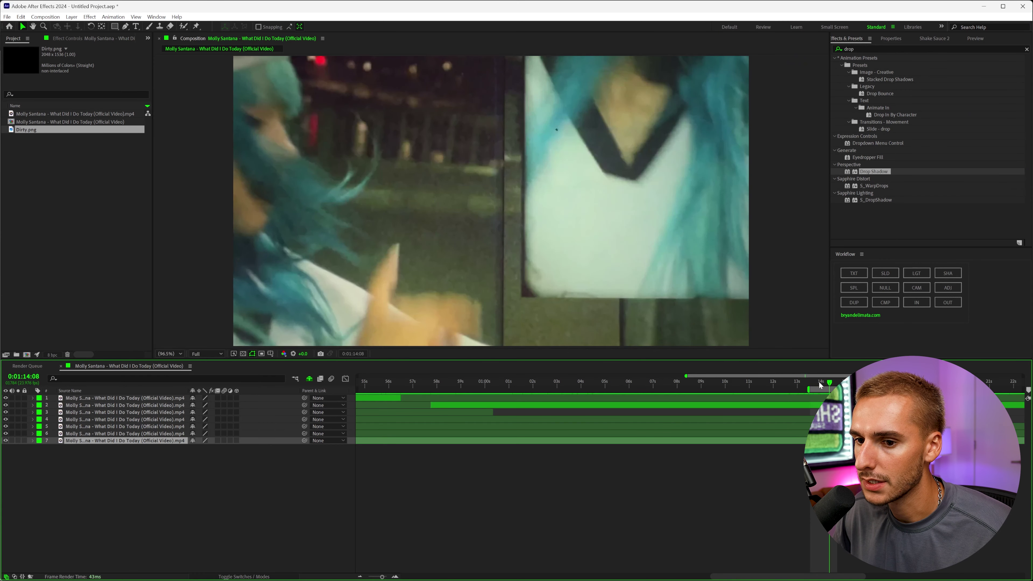
pyautogui.moveTo(819, 385); pyautogui.dragTo(829, 385)
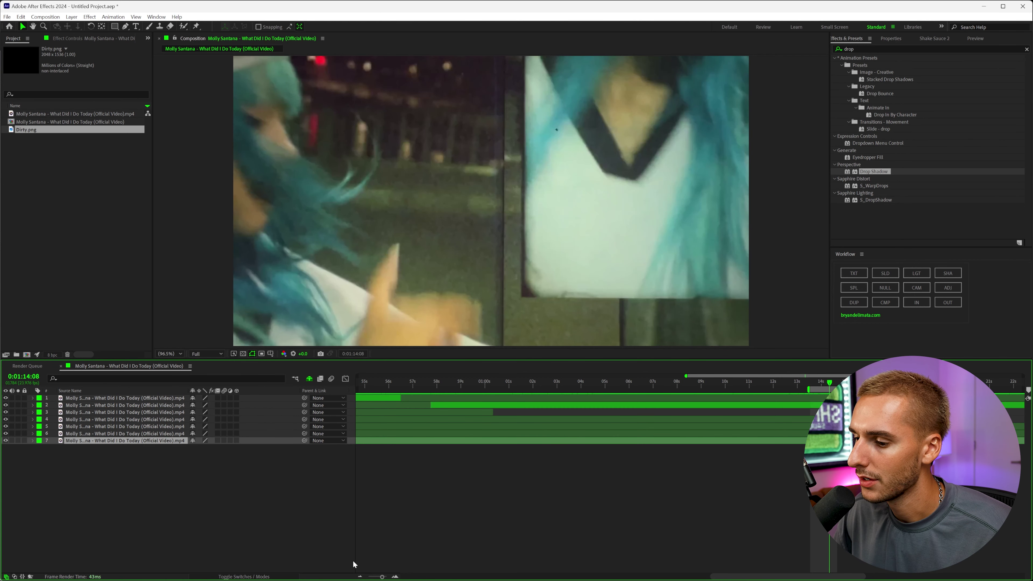
pyautogui.moveTo(786, 570); pyautogui.dragTo(477, 572)
pyautogui.moveTo(468, 384); pyautogui.dragTo(521, 386)
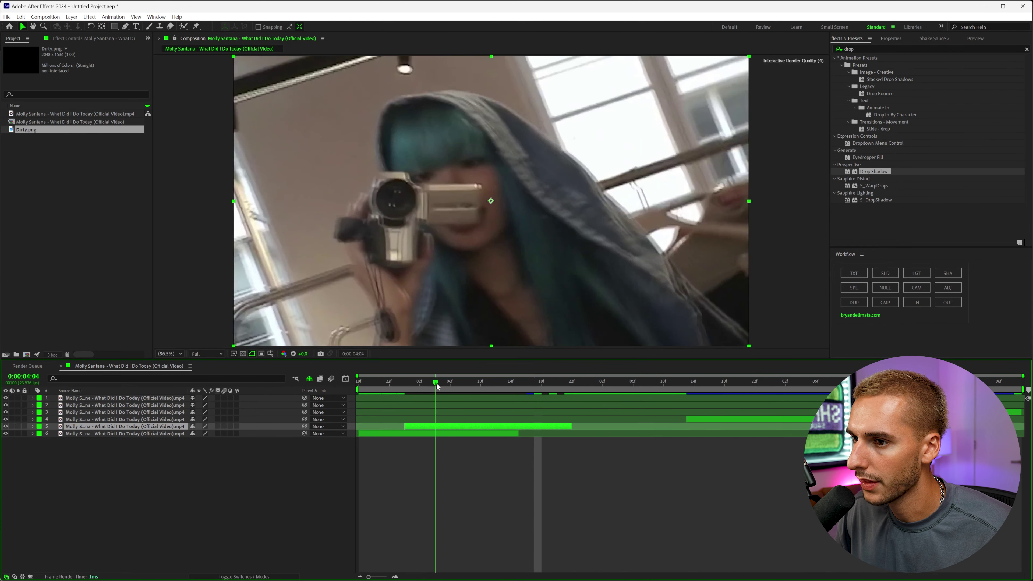
# - Pre-compose the trimmed clip of the woman holding the camcorder and open the new precomp
pyautogui.moveTo(437, 386); pyautogui.dragTo(458, 386)
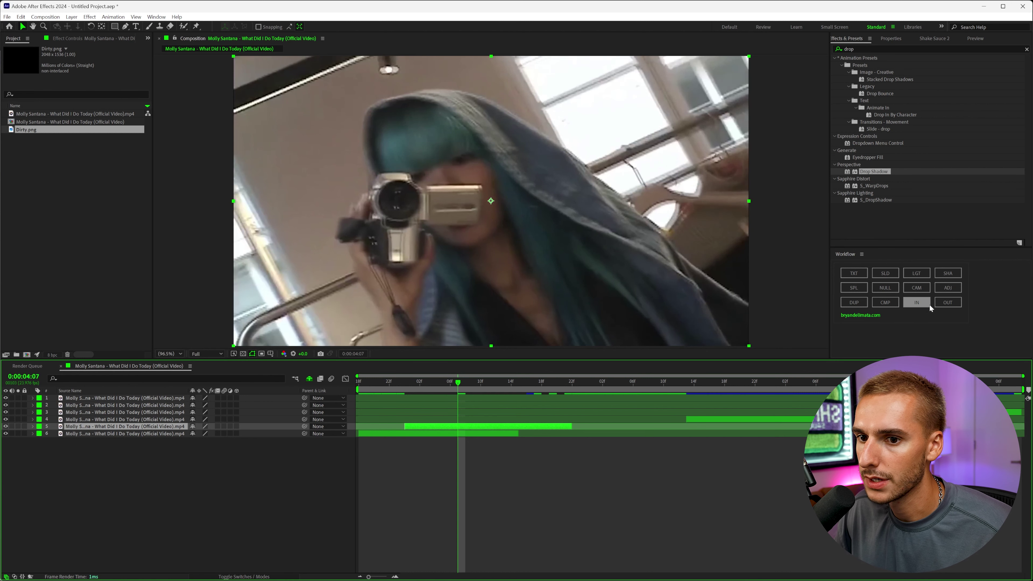
pyautogui.click(894, 303)
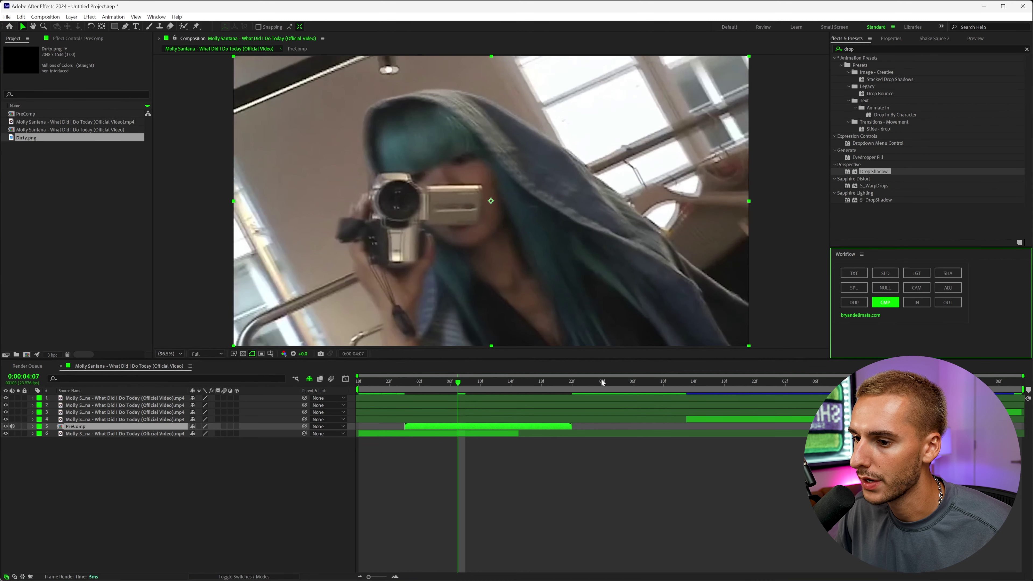
pyautogui.doubleClick(450, 428)
pyautogui.click(509, 382)
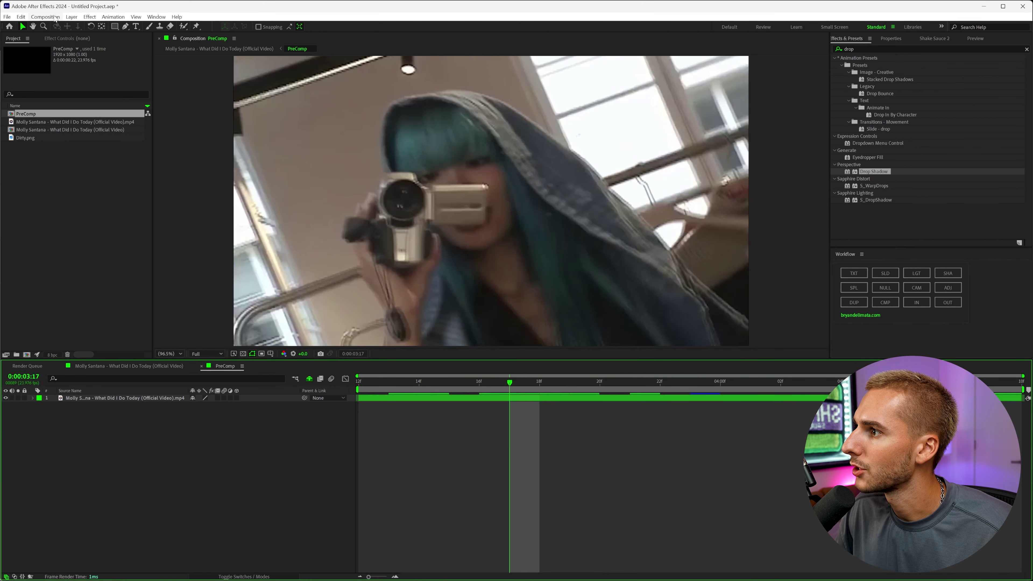
# - Set the camcorder precomp's width to 1440 px in the composition settings
pyautogui.click(45, 17)
pyautogui.click(65, 33)
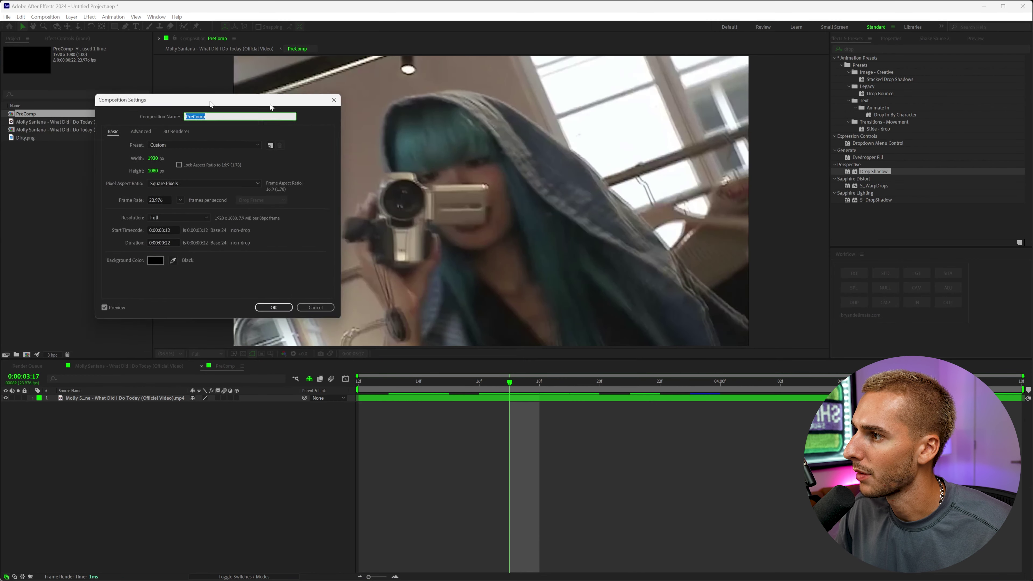
pyautogui.click(445, 177)
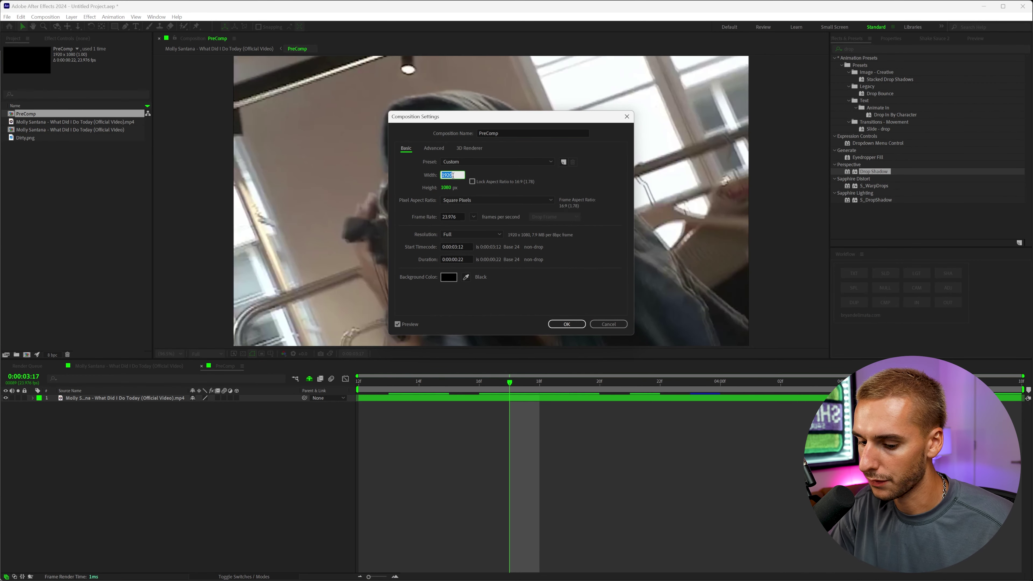
pyautogui.write('144')
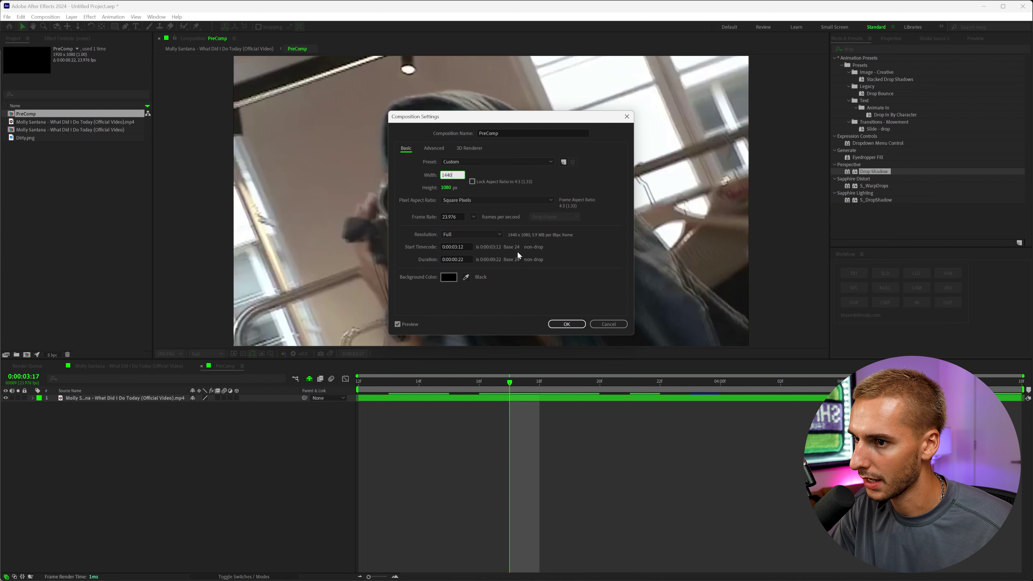
pyautogui.click(473, 182)
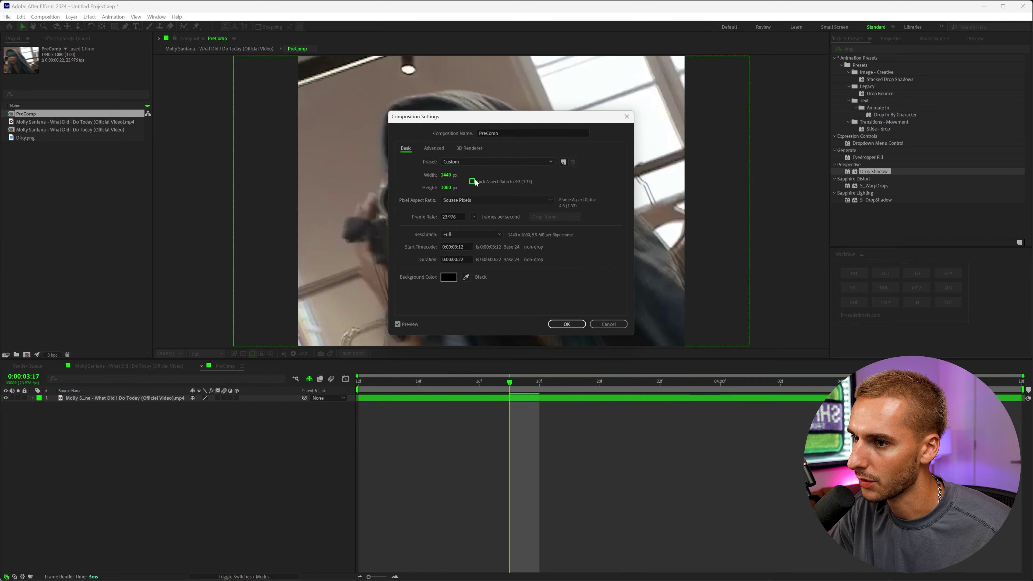
pyautogui.click(566, 323)
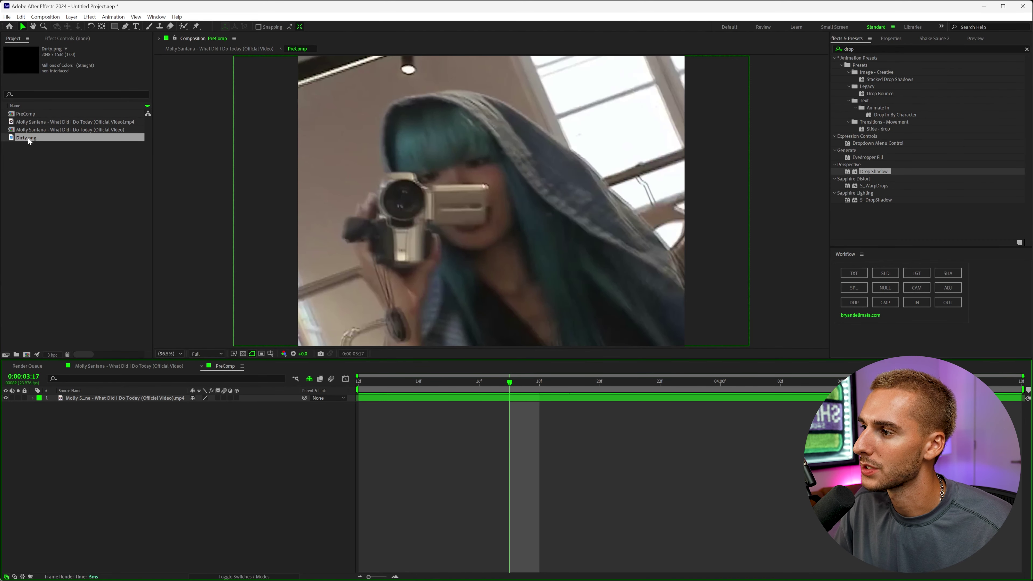
# - Add Dirty.png above the footage in the camcorder precomp and scale it to 71% to fit the frame
pyautogui.moveTo(28, 137); pyautogui.dragTo(74, 397)
pyautogui.press('s')
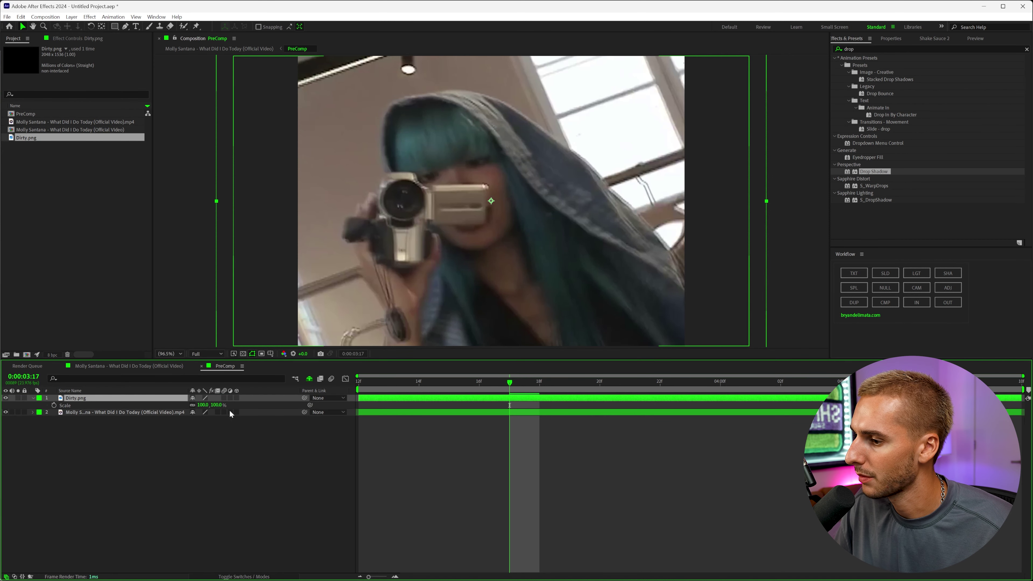
pyautogui.moveTo(203, 405); pyautogui.dragTo(192, 405)
pyautogui.press(',')
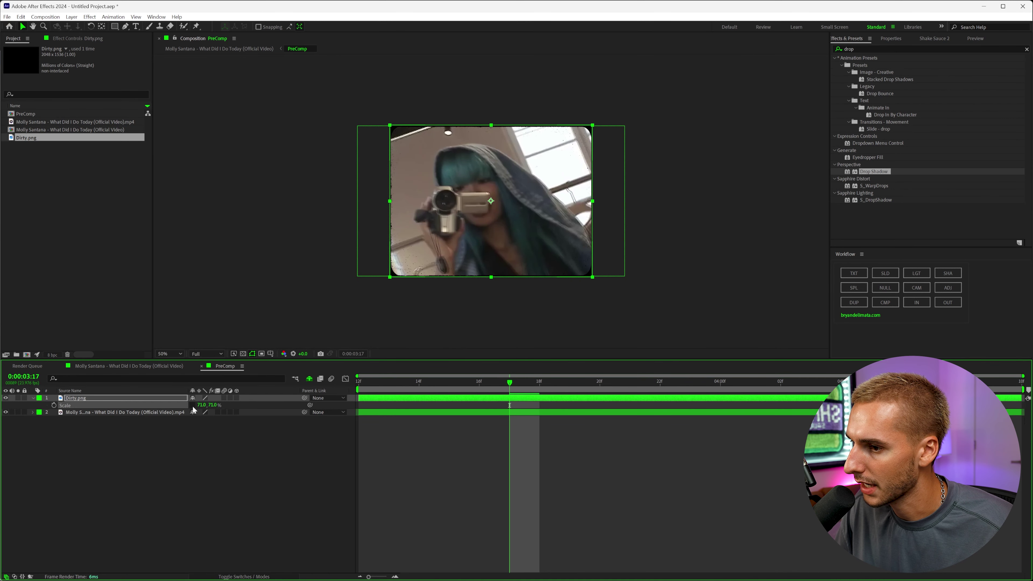
pyautogui.press('.')
pyautogui.press('.')
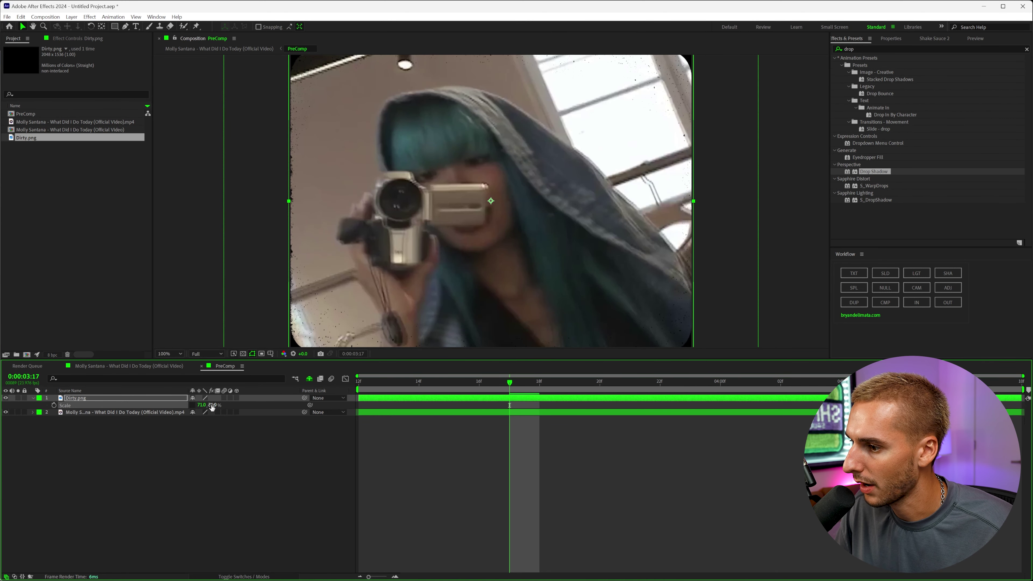
pyautogui.press(',')
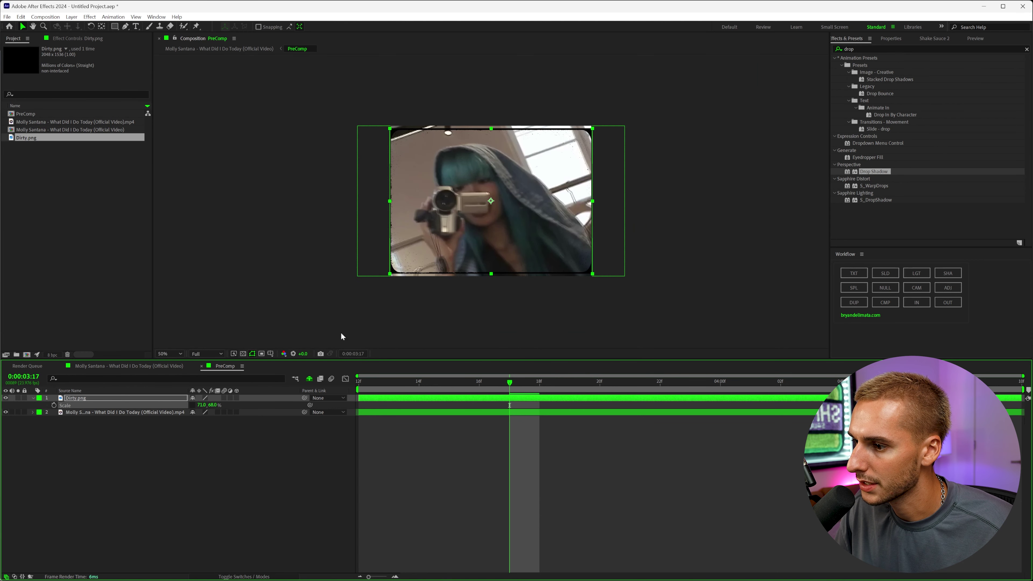
pyautogui.moveTo(214, 405); pyautogui.dragTo(216, 405)
pyautogui.click(508, 339)
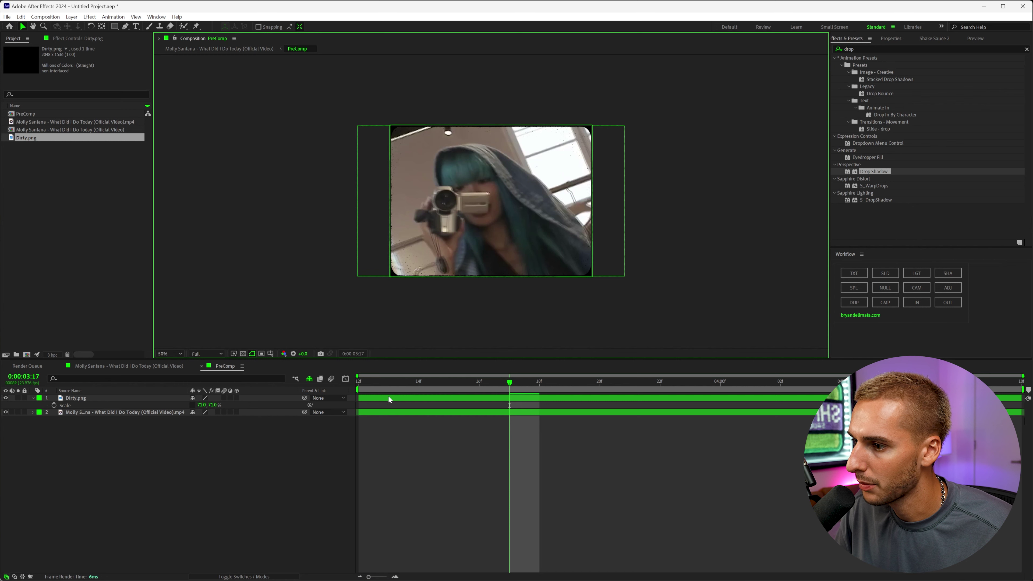
# - Preview the overlay in the precomp and main composition, and set Dirty.png's horizontal scale to 70.5%
pyautogui.press('space')
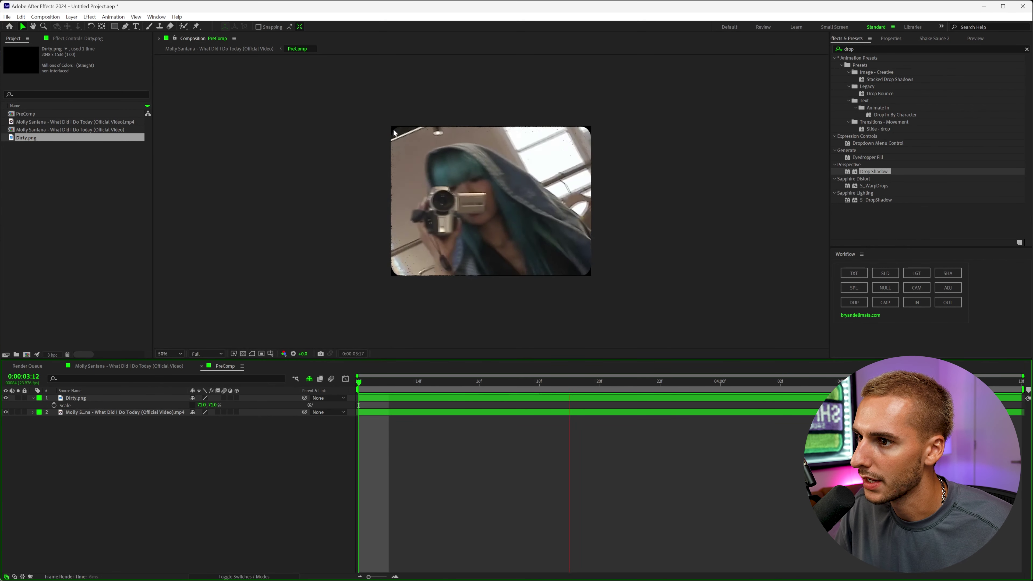
pyautogui.click(142, 367)
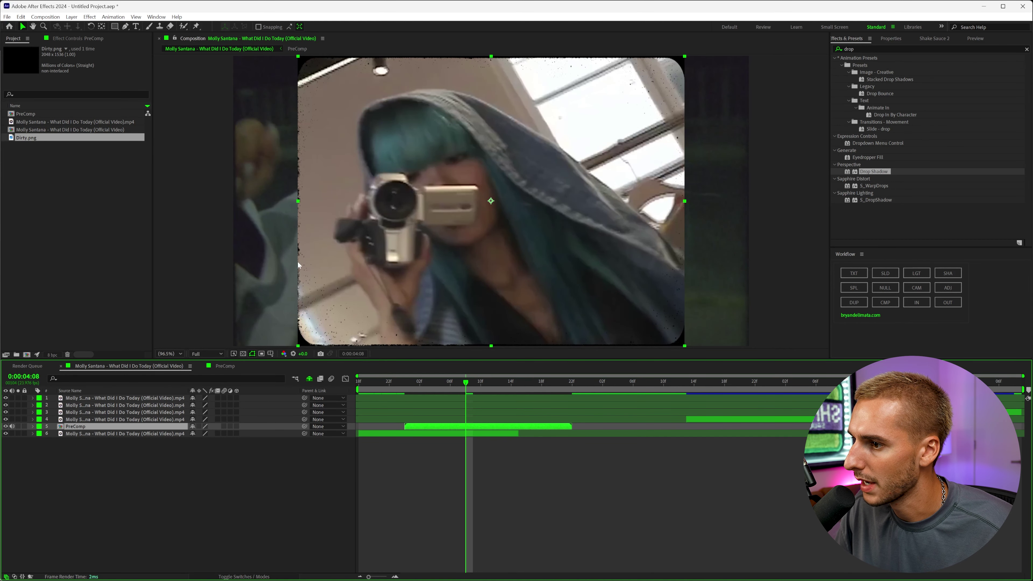
pyautogui.click(223, 369)
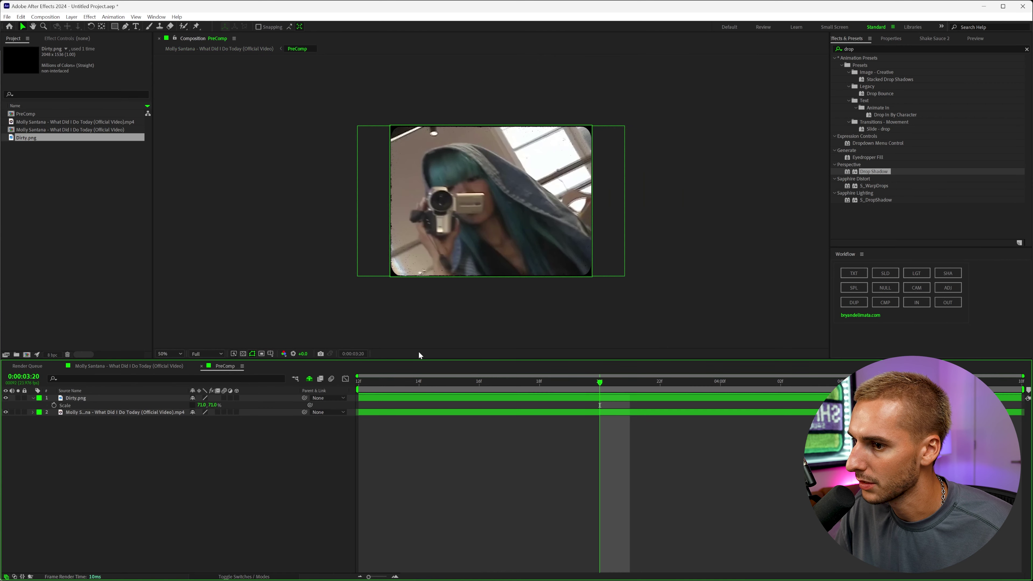
pyautogui.moveTo(201, 405); pyautogui.dragTo(204, 410)
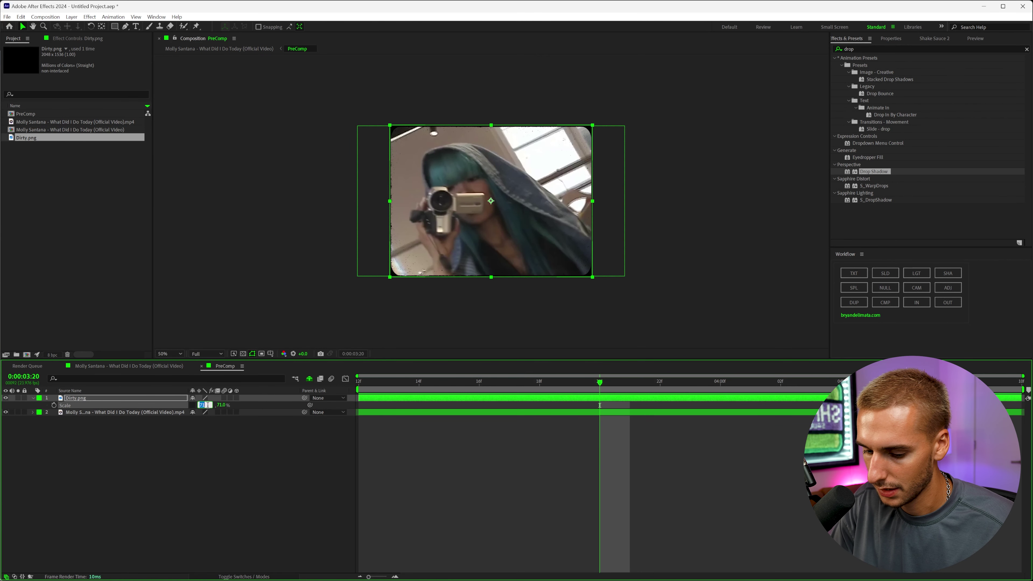
pyautogui.click(230, 454)
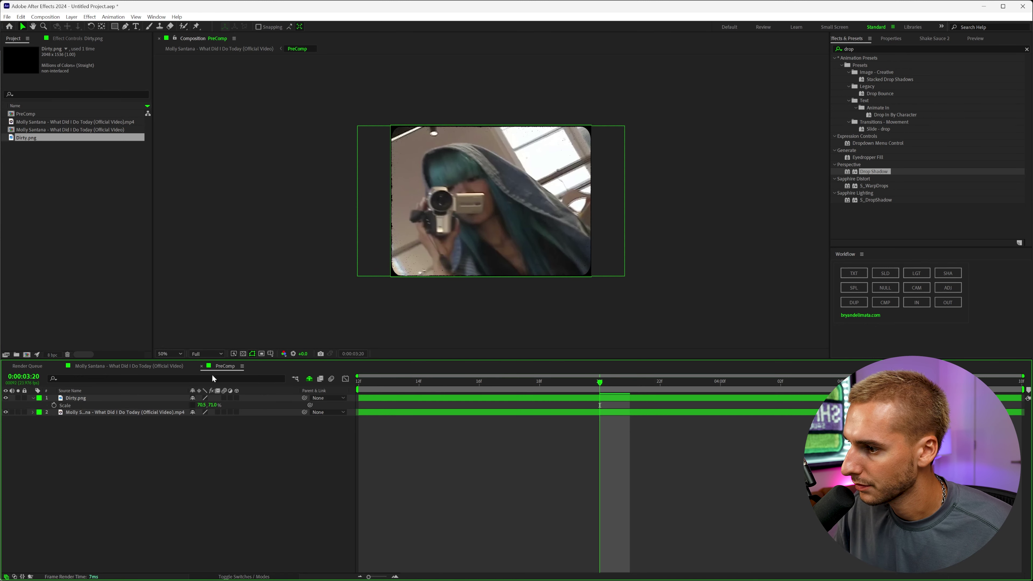
# - In the main composition, shift the camcorder precomp and the dancing clip above it to align with the bottom clip's visible start
pyautogui.click(158, 366)
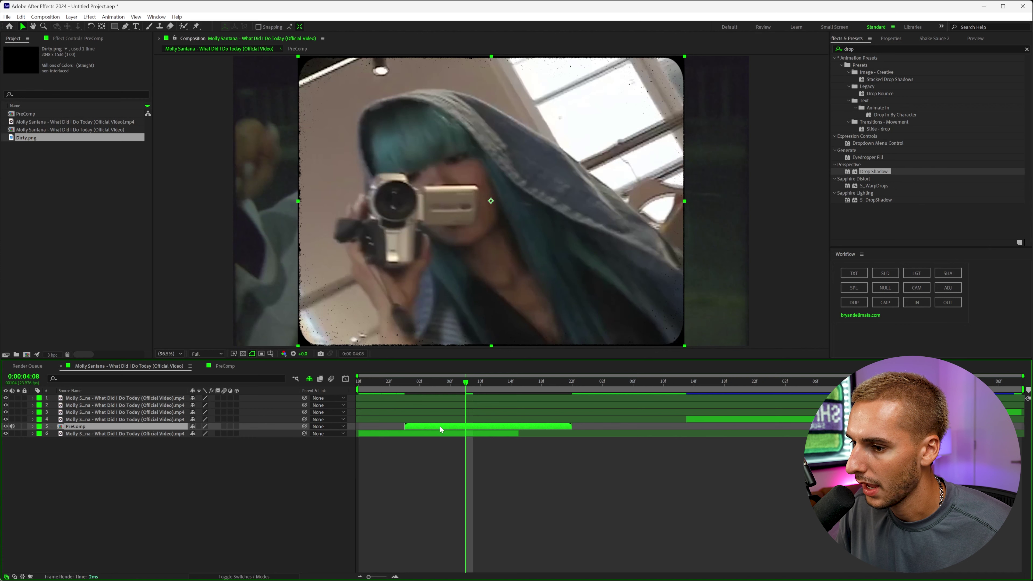
pyautogui.moveTo(440, 426); pyautogui.dragTo(403, 428)
pyautogui.moveTo(703, 421); pyautogui.dragTo(376, 421)
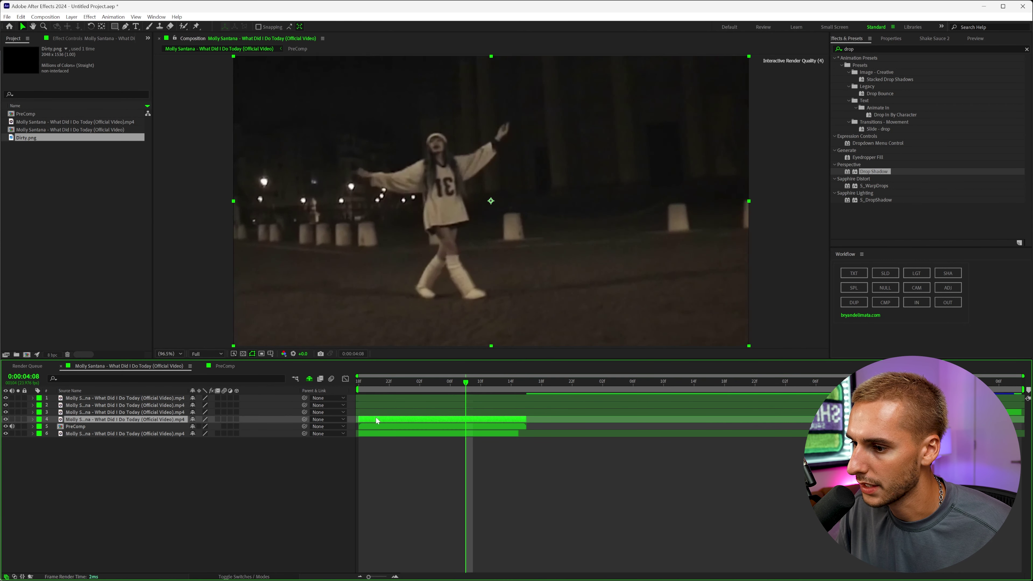
# - Pre-compose the dancing clip and copy the scaled Dirty.png layer from the camcorder precomp
pyautogui.click(885, 303)
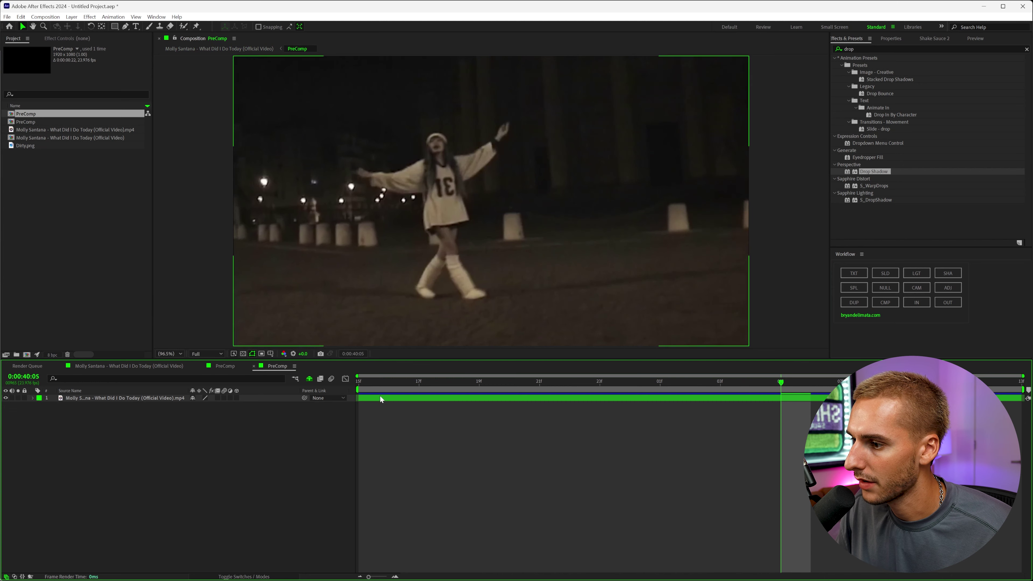
pyautogui.click(225, 366)
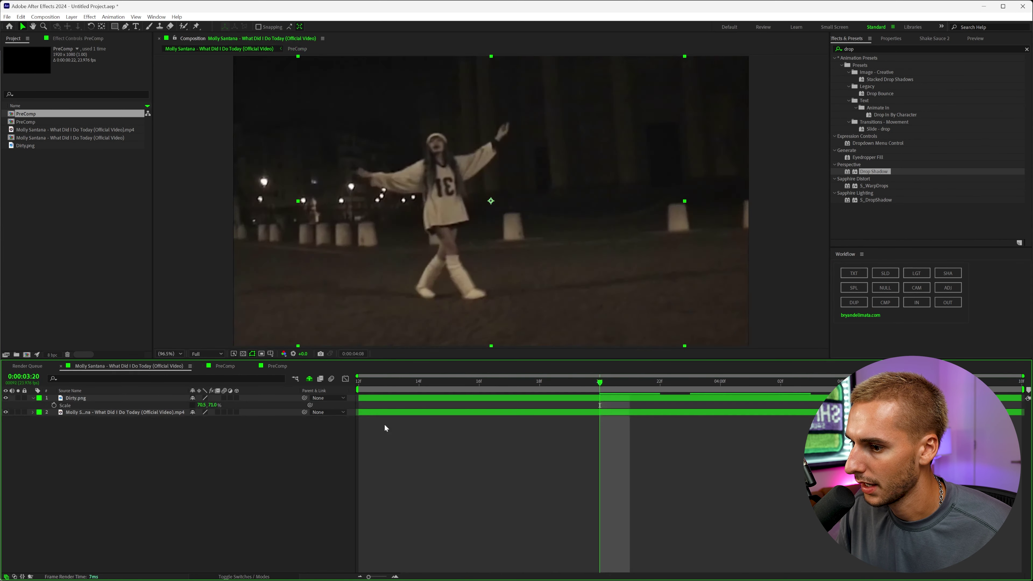
pyautogui.click(94, 399)
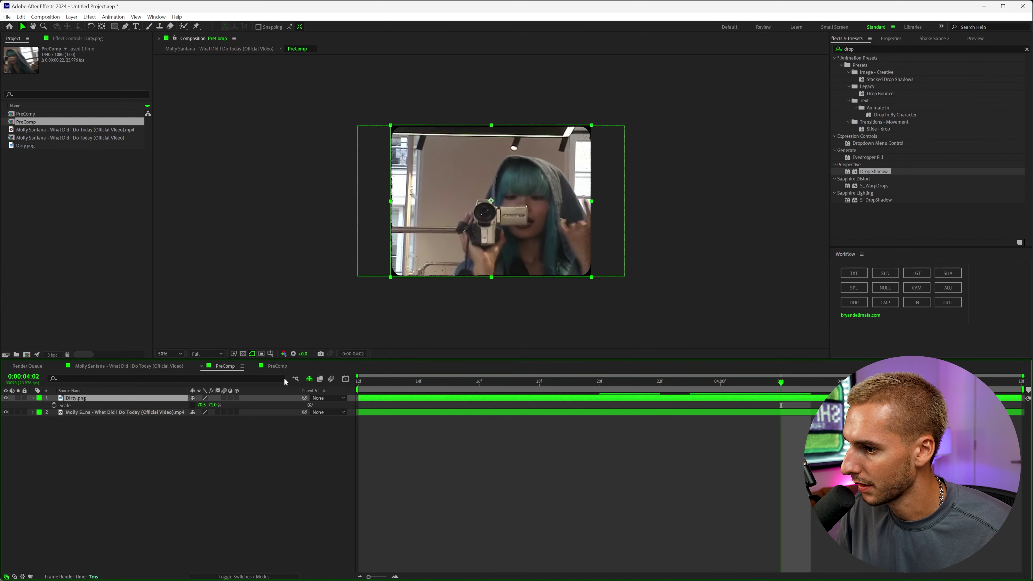
# - Set the dancing clip's precomp width to 1440 px and paste the Dirty.png overlay above its footage
pyautogui.click(277, 366)
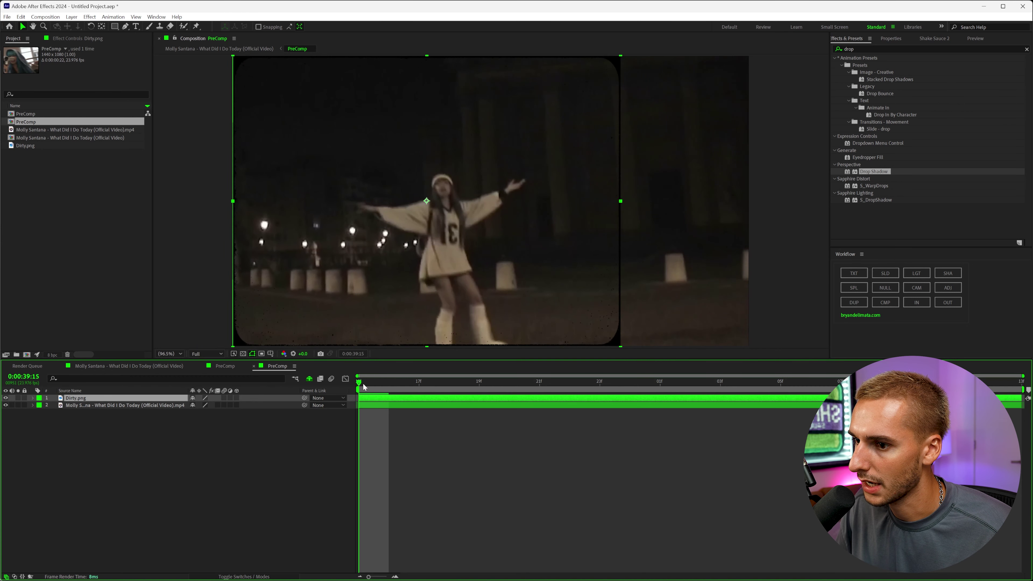
pyautogui.press('Delete')
pyautogui.click(45, 17)
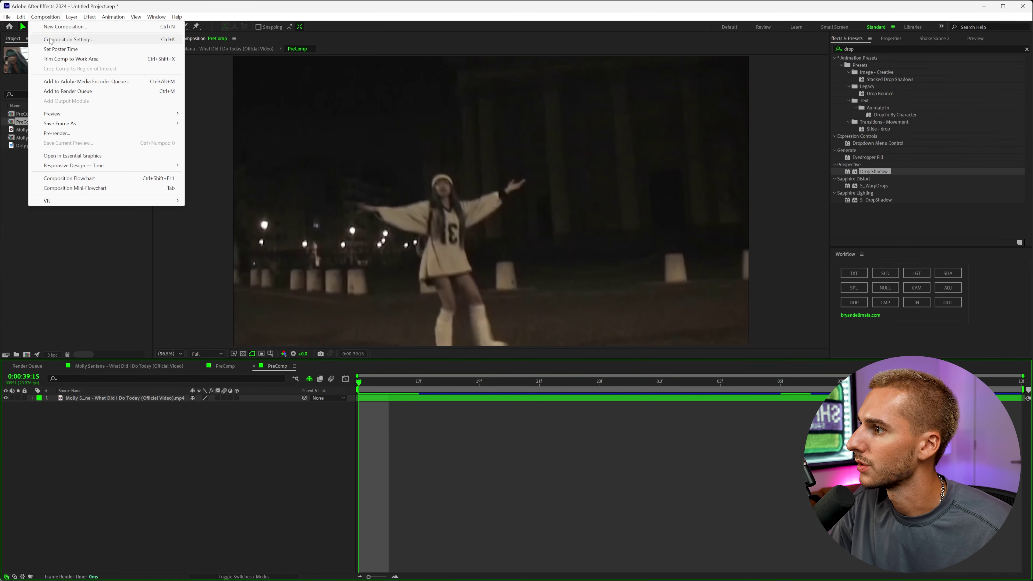
pyautogui.click(69, 39)
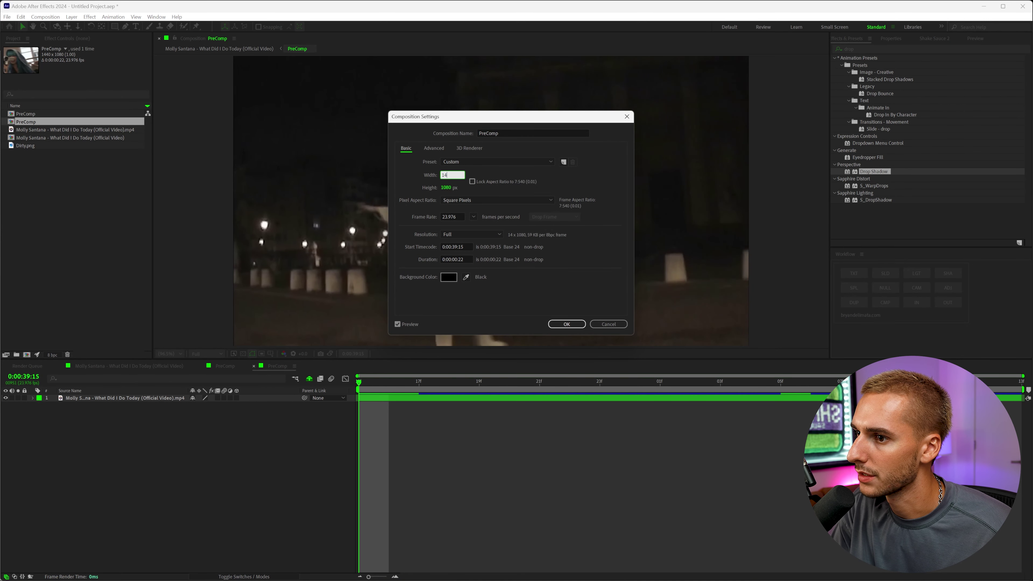
pyautogui.press('Return')
pyautogui.hotkey('ctrl', 'z')
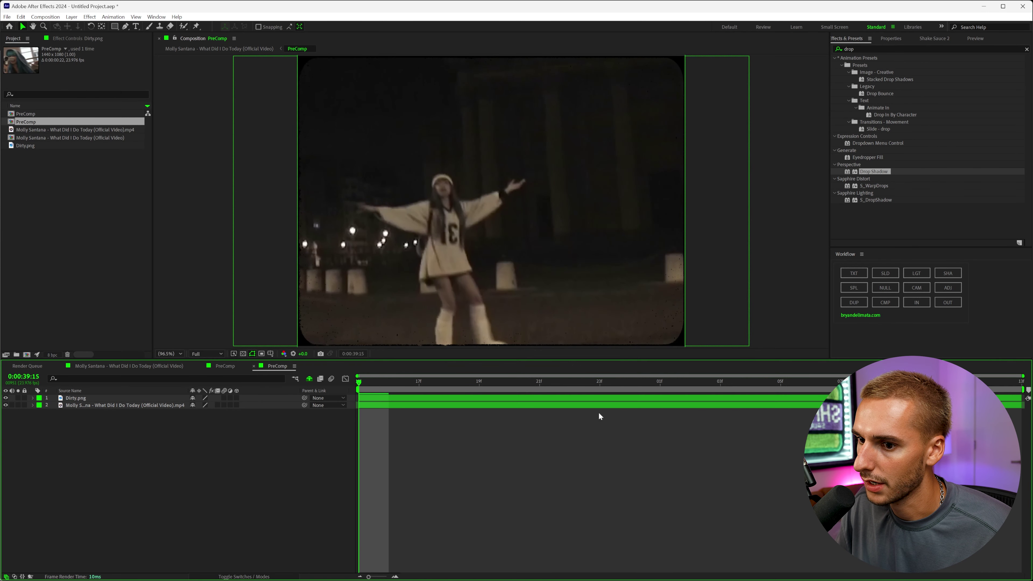
# - Align the close-up singing clip on layer 3 with the precomps' start, pre-compose it and open the new precomp
pyautogui.click(194, 368)
pyautogui.click(408, 412)
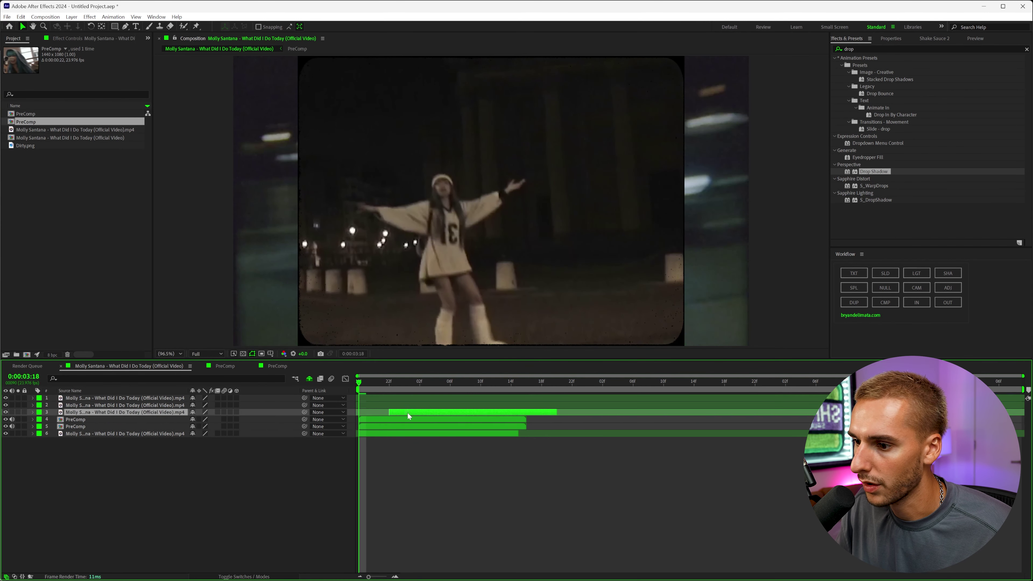
pyautogui.moveTo(367, 417); pyautogui.dragTo(375, 417)
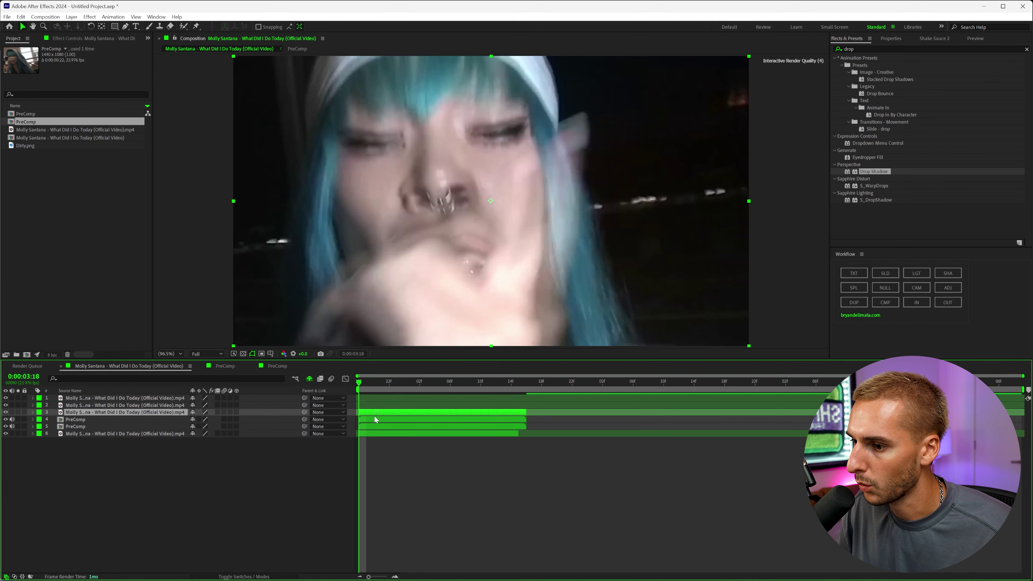
pyautogui.click(884, 302)
pyautogui.doubleClick(405, 412)
# - Set the close-up clip's precomp width to 1440 px and paste the Dirty.png overlay into it
pyautogui.click(45, 17)
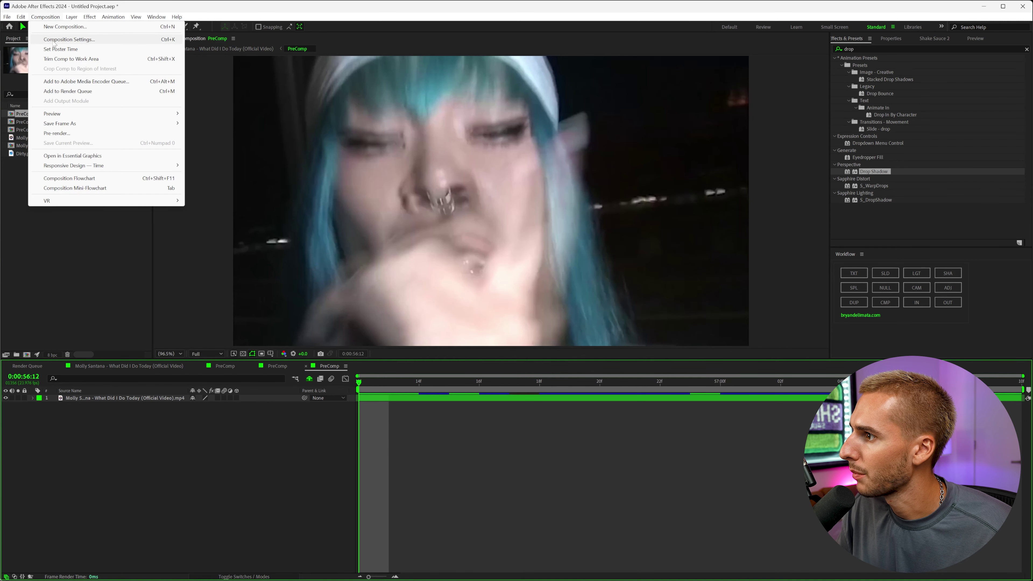
pyautogui.click(54, 40)
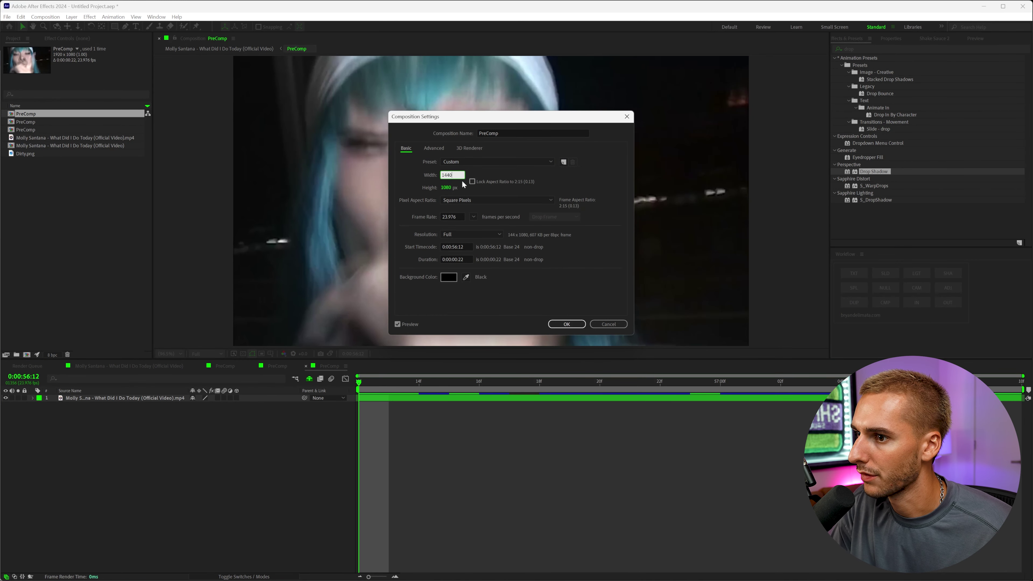
pyautogui.click(568, 325)
pyautogui.hotkey('ctrl', 'v')
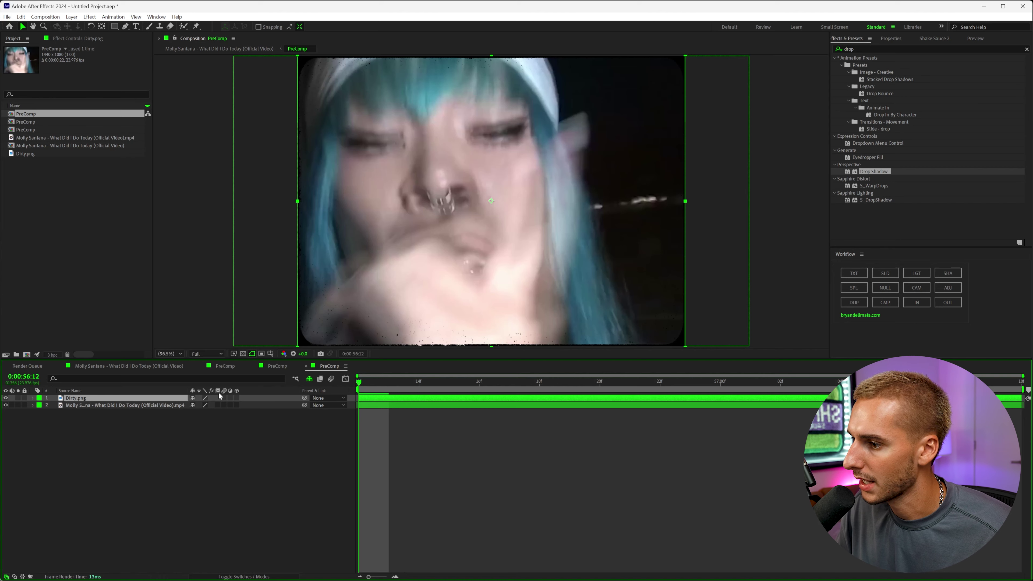
# - Return to the main music video composition, preview the layered clips and end the work area at 0:00:04:14
pyautogui.click(226, 367)
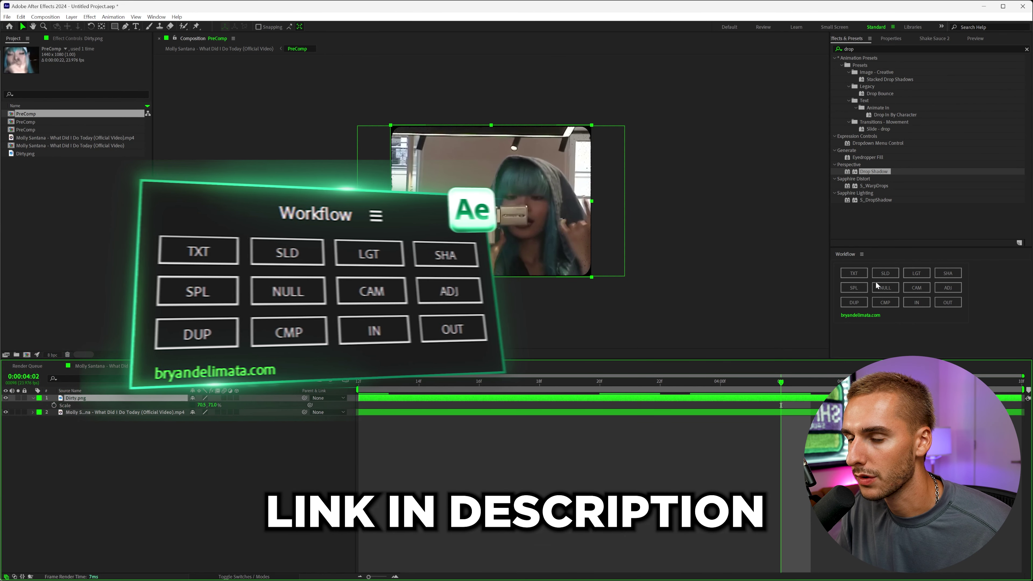
pyautogui.click(129, 366)
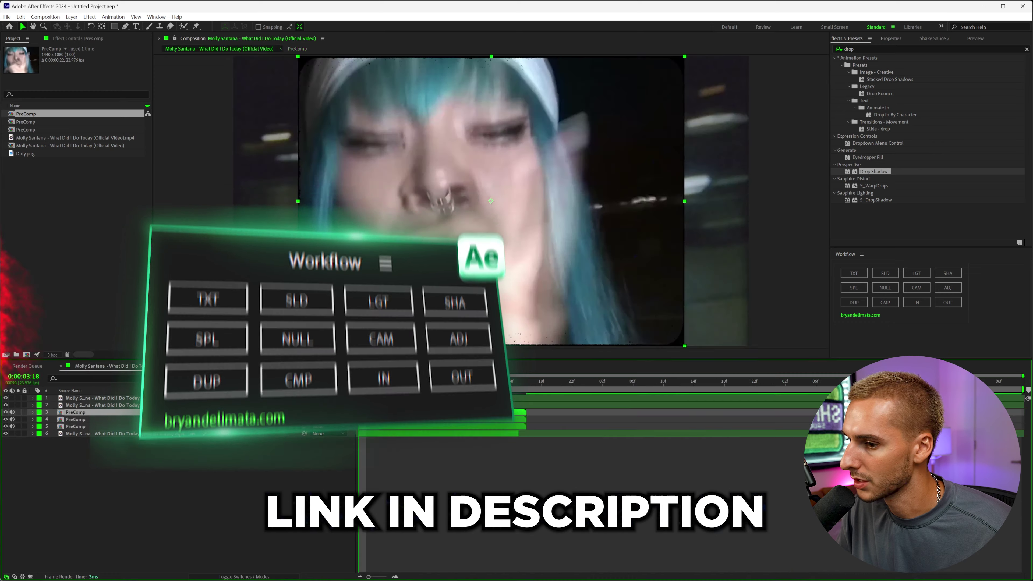
pyautogui.press('space')
pyautogui.press('space')
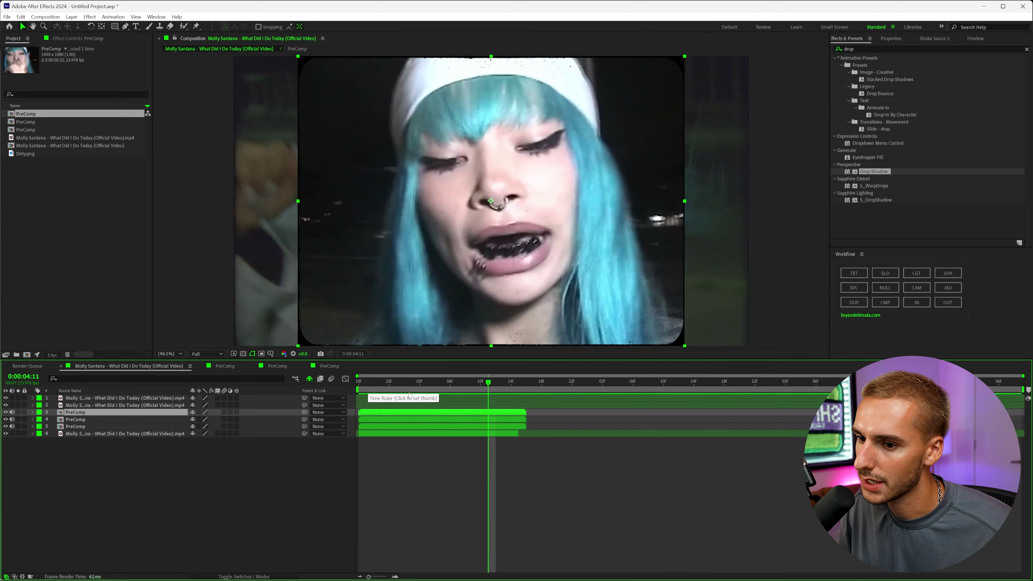
pyautogui.moveTo(524, 382); pyautogui.dragTo(511, 383)
pyautogui.press('n')
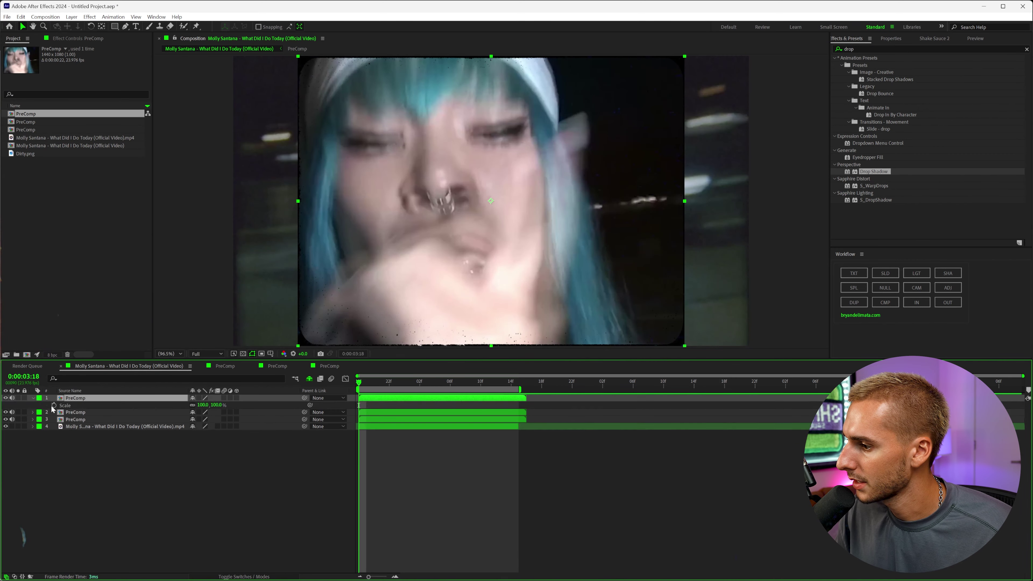
# - Delete the two unused footage layers above the precomps, and place the close-up precomp at 71% scale toward the frame's upper left
pyautogui.click(33, 399)
pyautogui.click(32, 399)
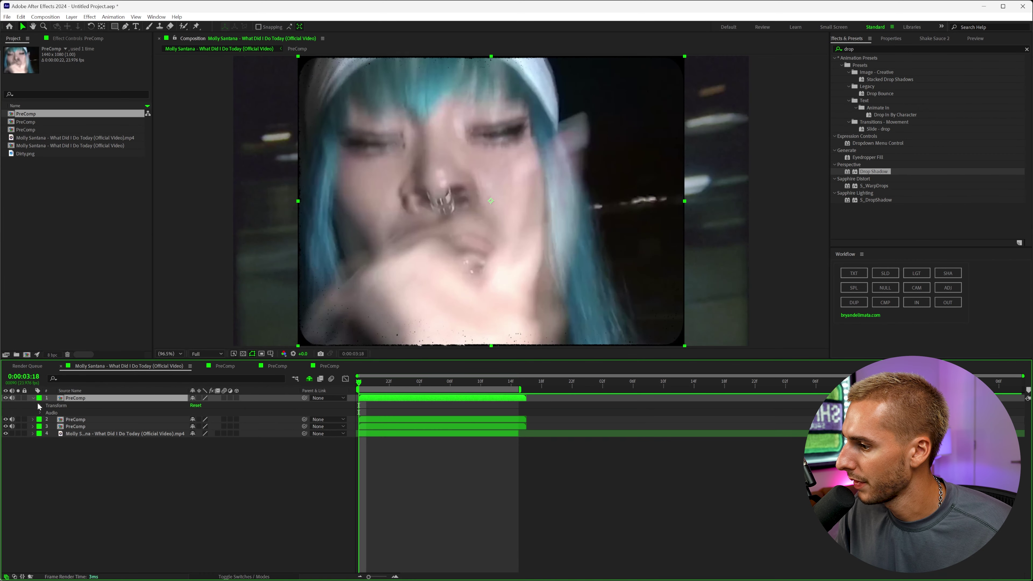
pyautogui.click(40, 406)
pyautogui.moveTo(213, 430); pyautogui.dragTo(205, 430)
pyautogui.moveTo(513, 259); pyautogui.dragTo(435, 246)
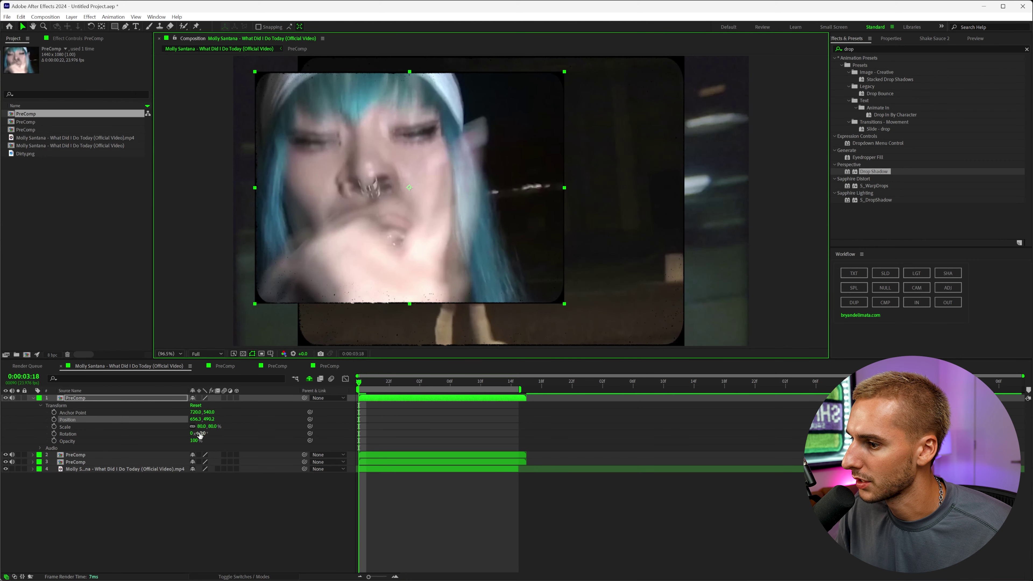
pyautogui.moveTo(202, 426); pyautogui.dragTo(198, 426)
# - Scale the dancing clip's precomp to 59% and position it beside the close-up precomp, on the right side of the frame
pyautogui.click(33, 455)
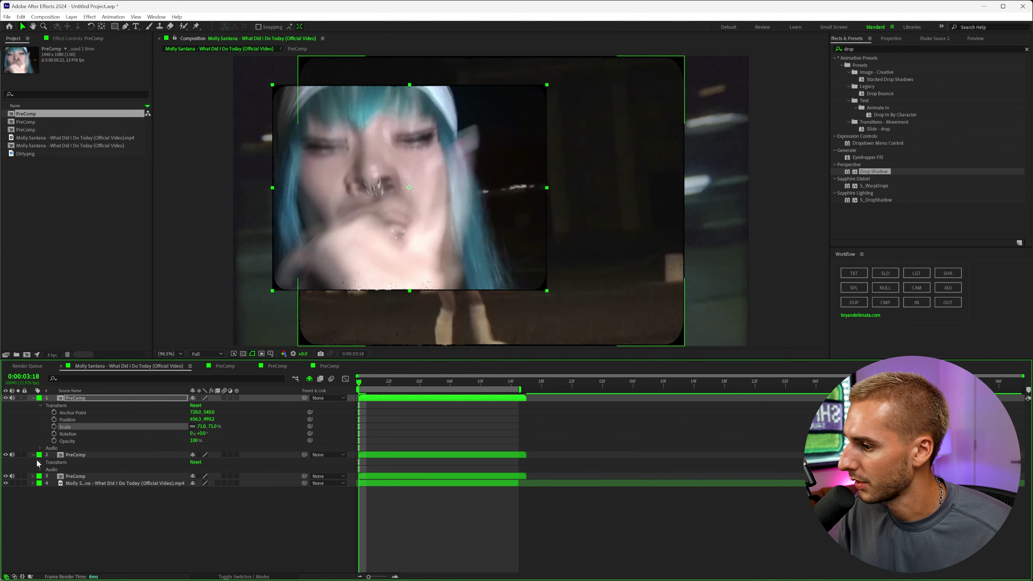
pyautogui.moveTo(201, 487); pyautogui.dragTo(195, 487)
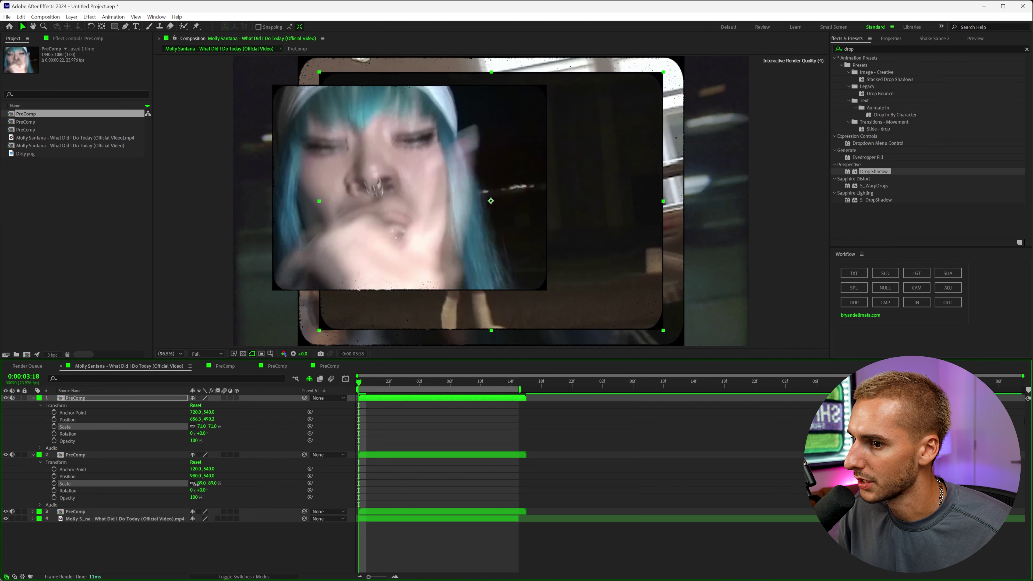
pyautogui.moveTo(554, 318); pyautogui.dragTo(674, 302)
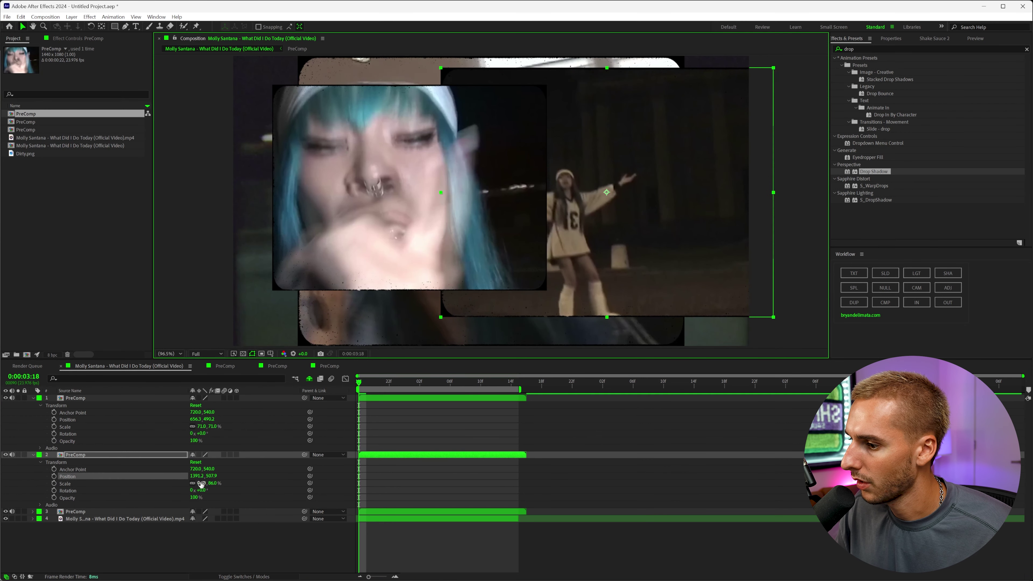
pyautogui.moveTo(202, 483); pyautogui.dragTo(185, 483)
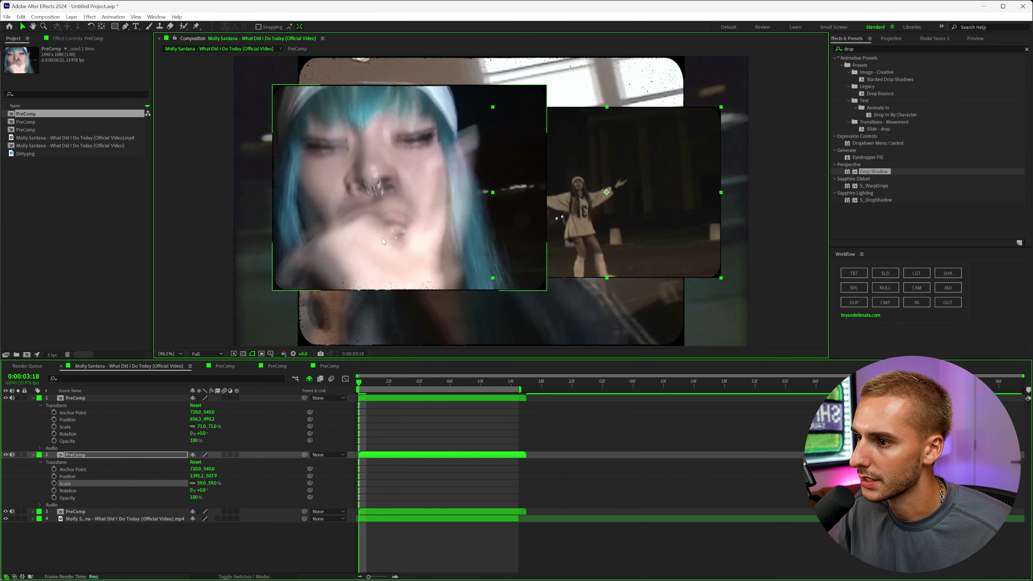
pyautogui.moveTo(382, 238); pyautogui.dragTo(356, 223)
pyautogui.moveTo(635, 213); pyautogui.dragTo(658, 216)
# - Scale the camcorder precomp to 58% and raise the dancing precomp to about 1408, 353
pyautogui.click(362, 511)
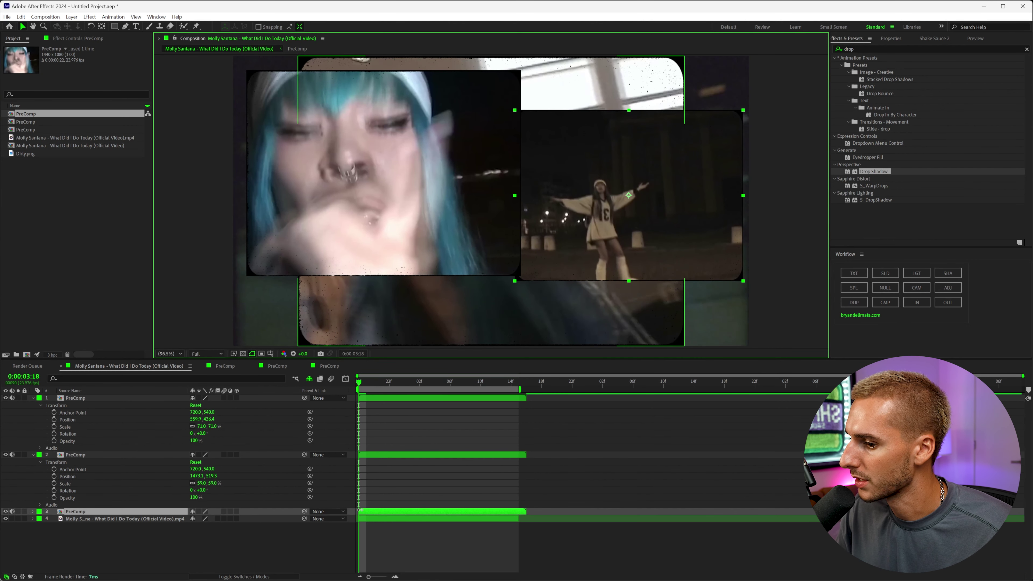
pyautogui.click(32, 511)
pyautogui.moveTo(199, 540); pyautogui.dragTo(182, 540)
pyautogui.moveTo(569, 228); pyautogui.dragTo(552, 183)
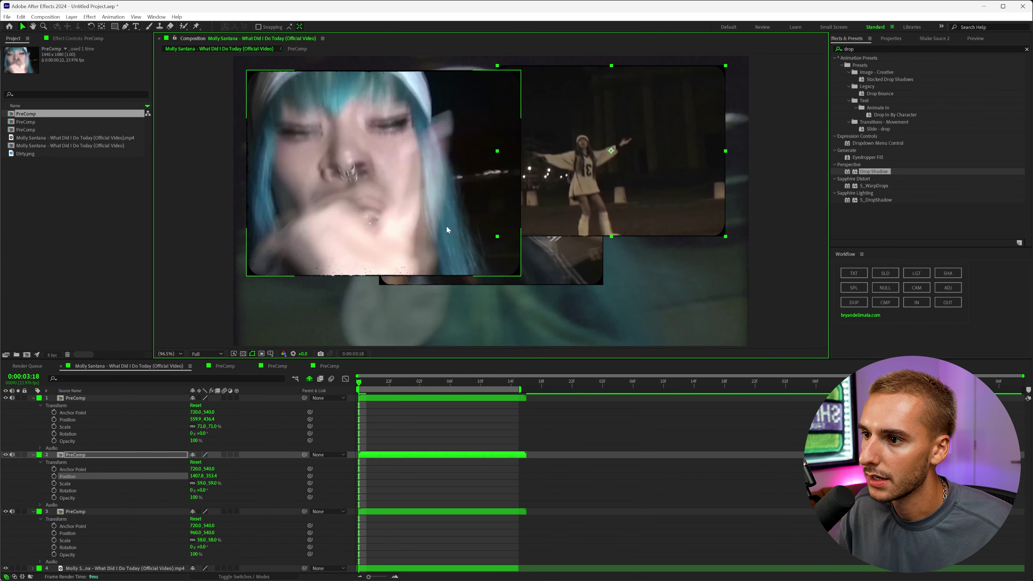
# - Scale the close-up precomp to 50% at about 443, 350 and move the camcorder precomp down to about 938, 750
pyautogui.moveTo(446, 225); pyautogui.dragTo(443, 238)
pyautogui.moveTo(202, 426); pyautogui.dragTo(195, 425)
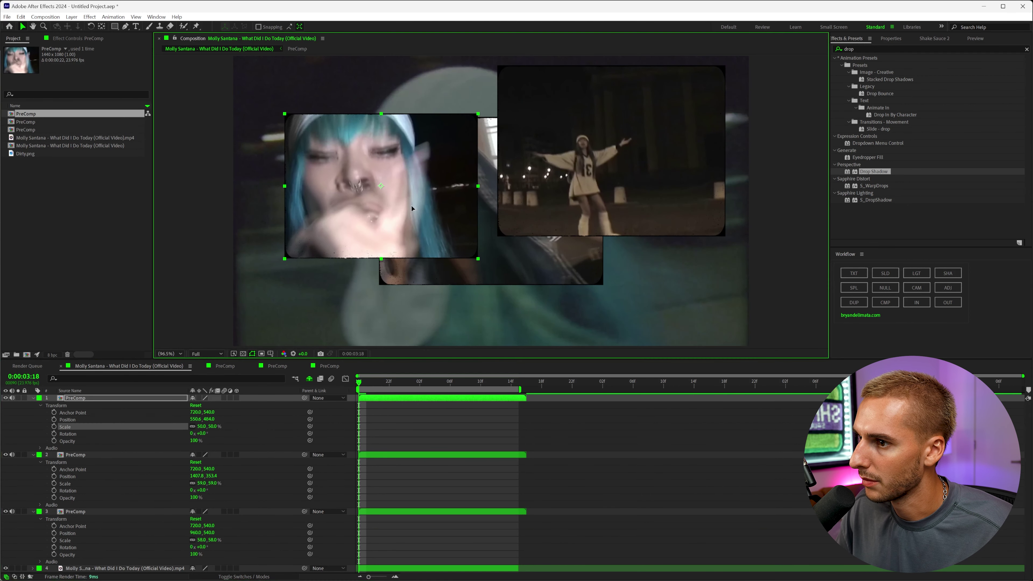
pyautogui.moveTo(412, 205); pyautogui.dragTo(386, 172)
pyautogui.moveTo(398, 264); pyautogui.dragTo(392, 322)
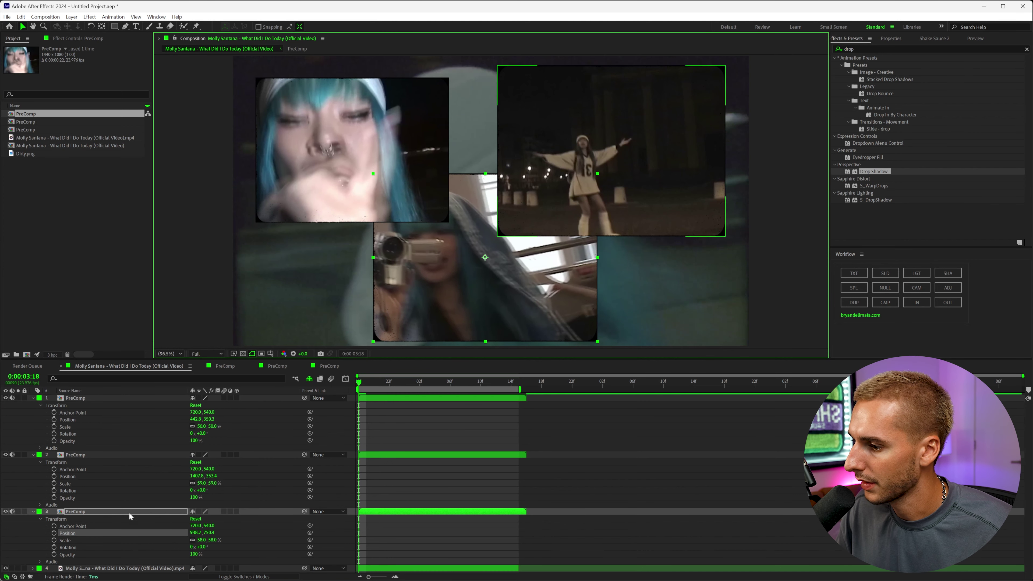
# - Order the precomps with dancing above camcorder above close-up, shifting the camcorder to about 894, 728 and dancing to about 1435, 373
pyautogui.moveTo(77, 511); pyautogui.dragTo(82, 397)
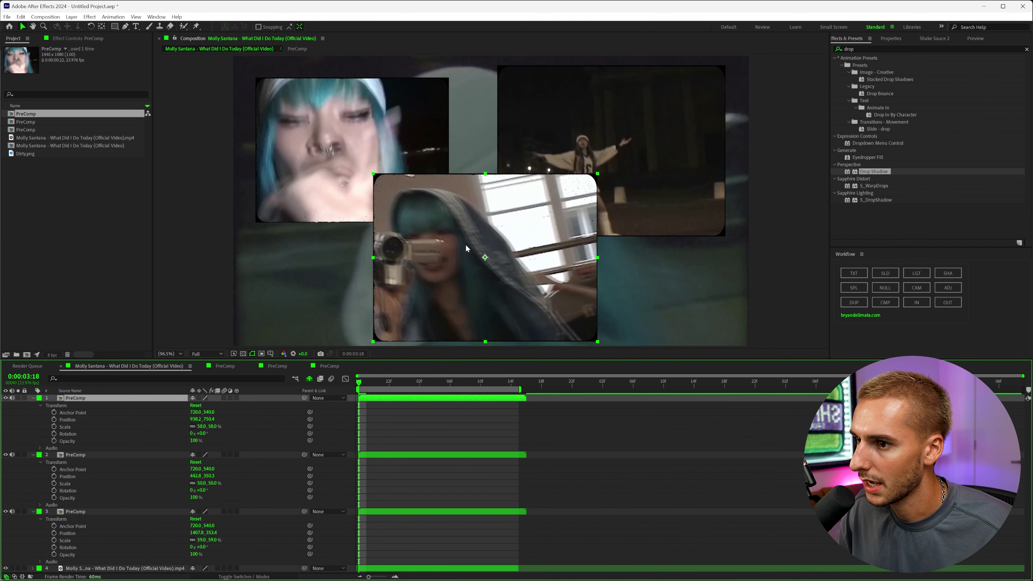
pyautogui.moveTo(466, 248); pyautogui.dragTo(454, 243)
pyautogui.moveTo(623, 159); pyautogui.dragTo(630, 168)
pyautogui.moveTo(74, 512); pyautogui.dragTo(77, 399)
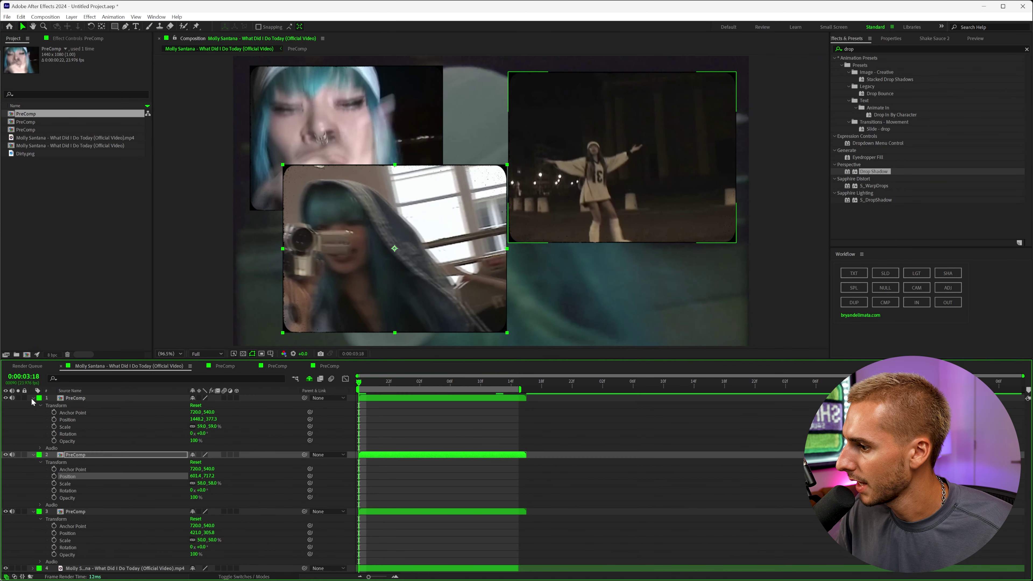
# - Collapse the precomps' properties and make all three precomps 3D layers
pyautogui.click(33, 398)
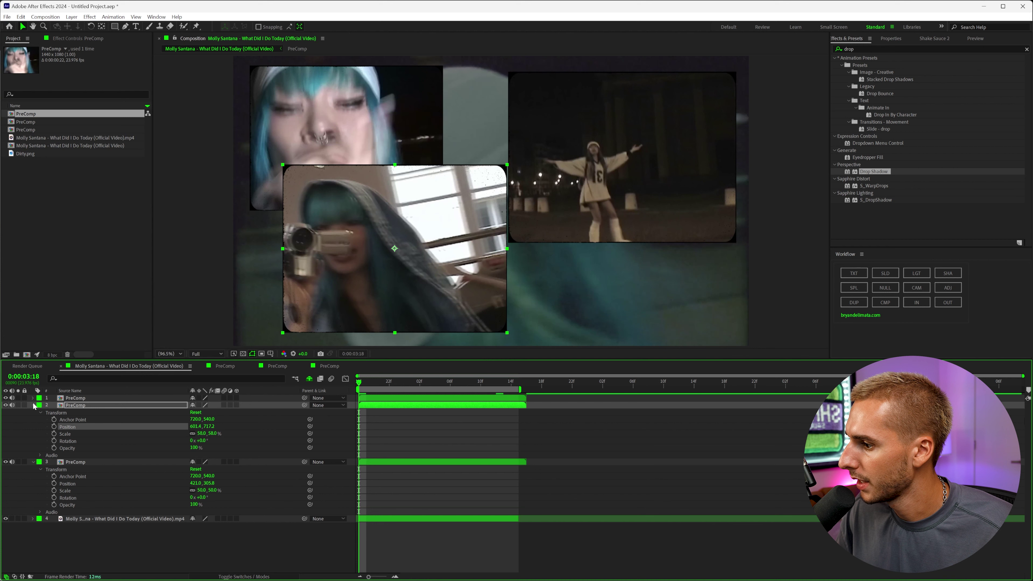
pyautogui.click(32, 405)
pyautogui.moveTo(235, 398); pyautogui.dragTo(236, 412)
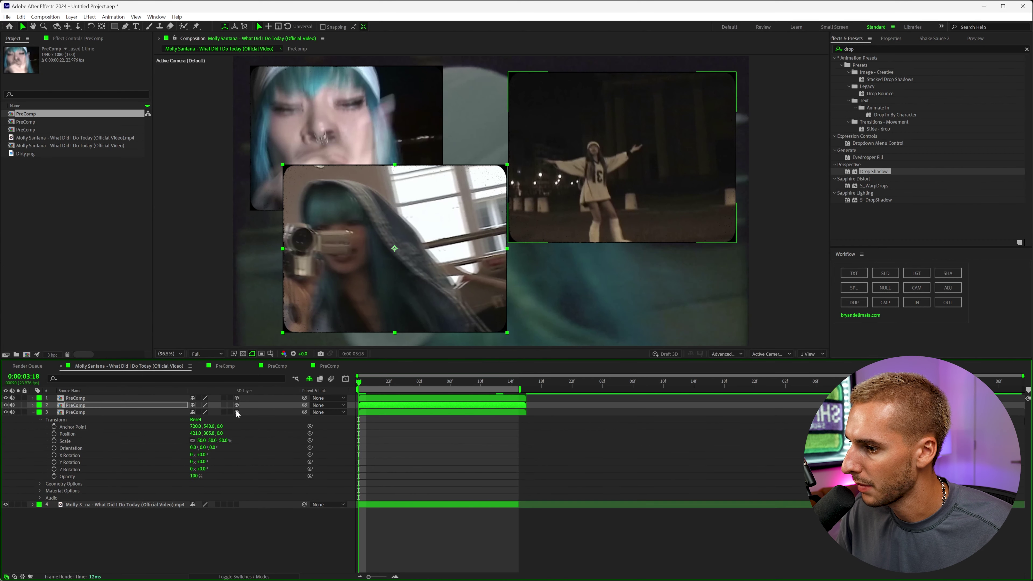
pyautogui.click(33, 412)
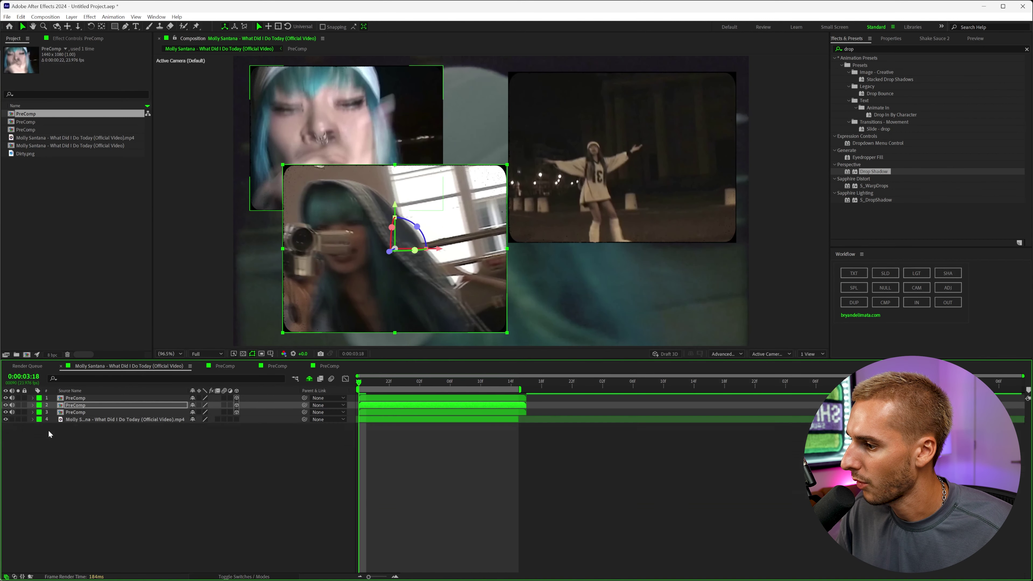
# - Add a new camera layer above the precomps
pyautogui.rightClick(89, 461)
pyautogui.moveTo(110, 466)
pyautogui.click(214, 508)
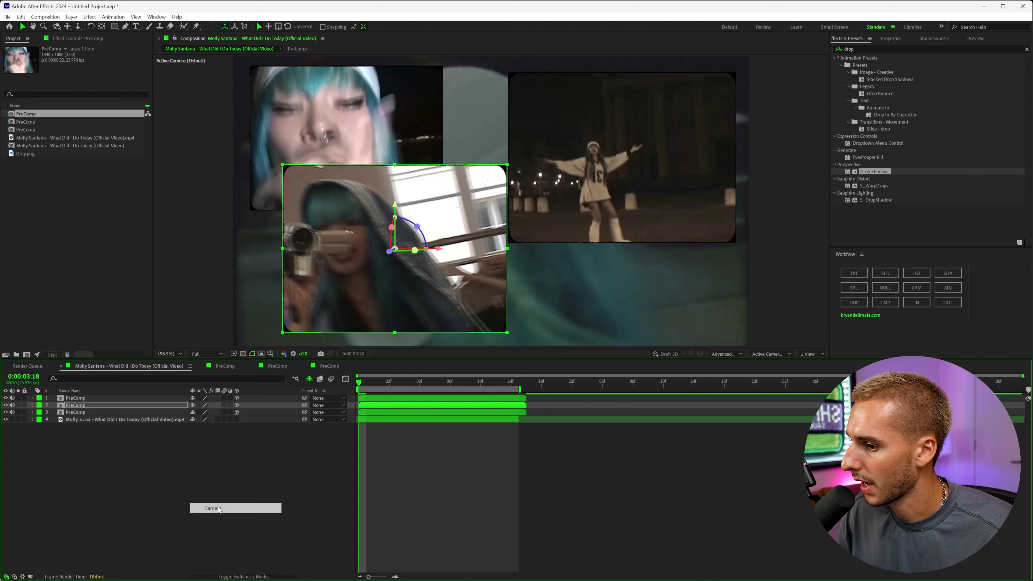
pyautogui.click(601, 386)
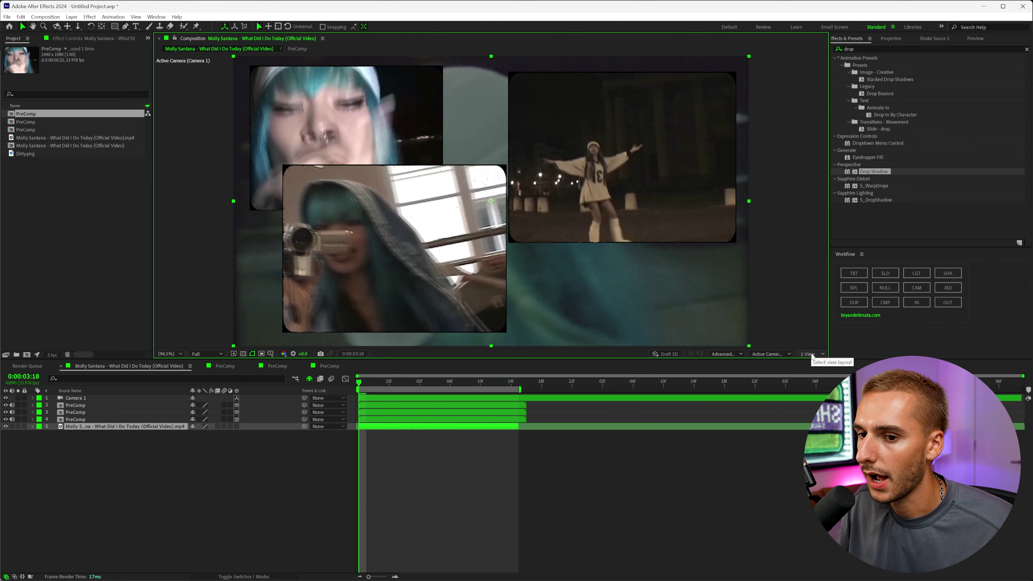
# - Show the composition in two views with a Top view, and make the background footage a 3D layer
pyautogui.click(800, 354)
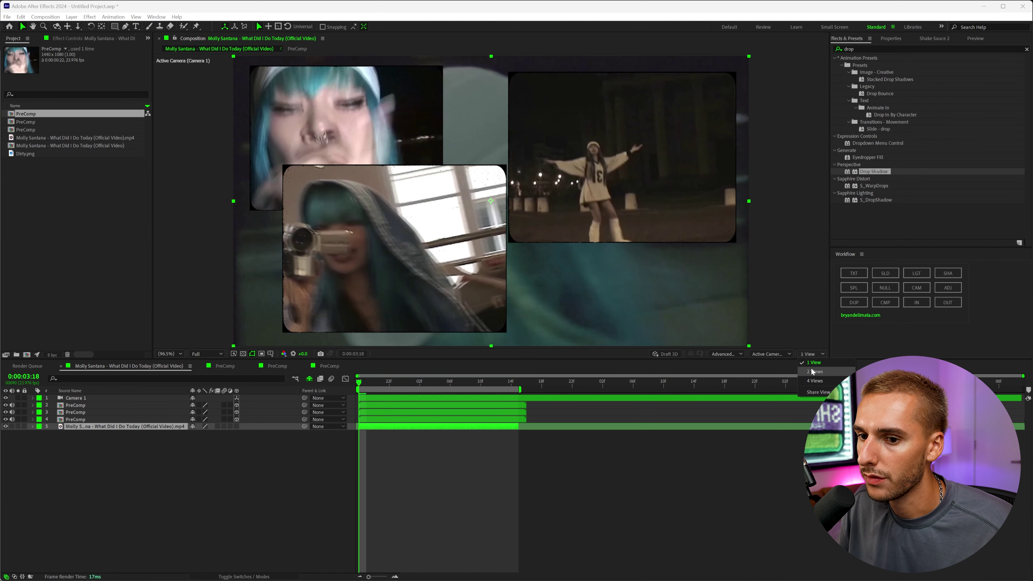
pyautogui.click(807, 375)
pyautogui.click(236, 426)
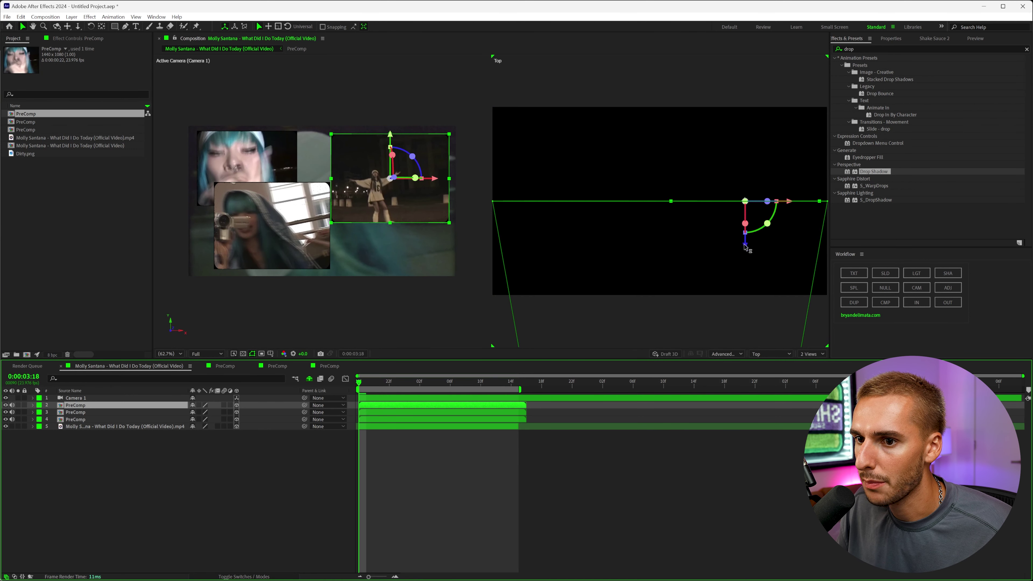
# - Move the dancing precomp along its Z axis to sit slightly in front of the background, at a Z of about -19
pyautogui.moveTo(745, 245); pyautogui.dragTo(745, 260)
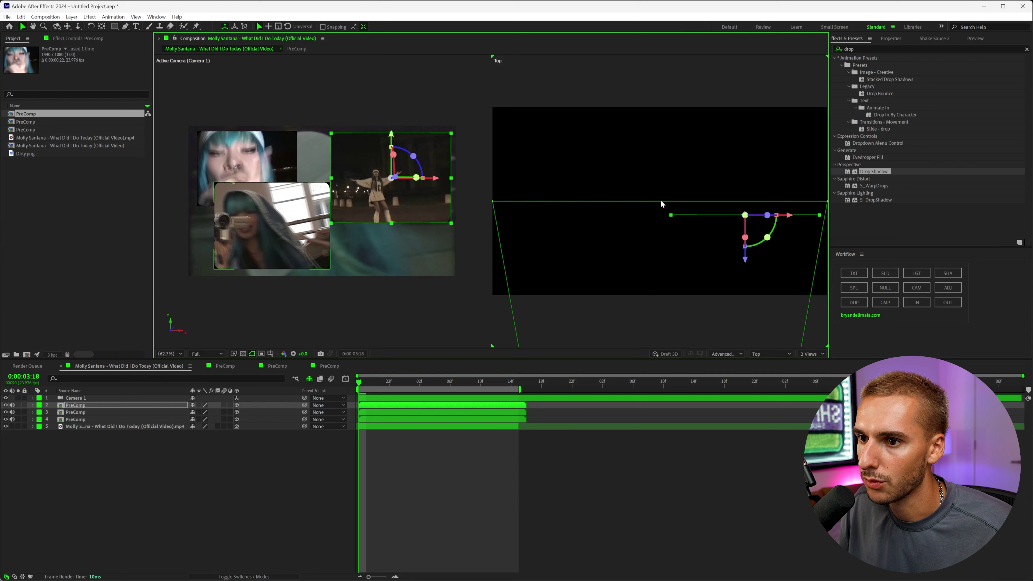
pyautogui.moveTo(746, 262); pyautogui.dragTo(748, 236)
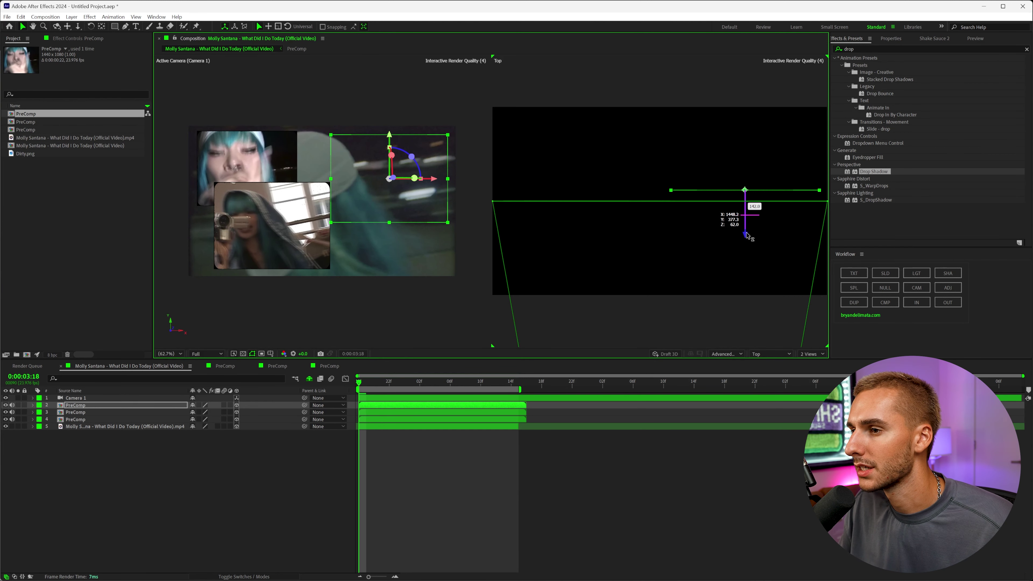
pyautogui.moveTo(748, 236); pyautogui.dragTo(748, 250)
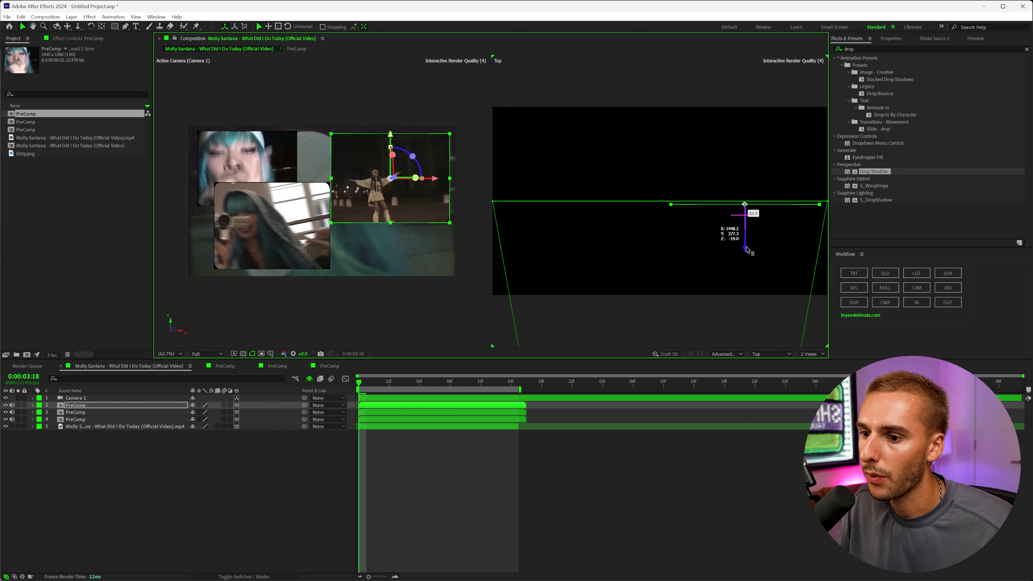
# - Move the camcorder precomp slightly in front of the dancing one, and the close-up precomp just in front of the background
pyautogui.click(387, 412)
pyautogui.moveTo(597, 243); pyautogui.dragTo(597, 250)
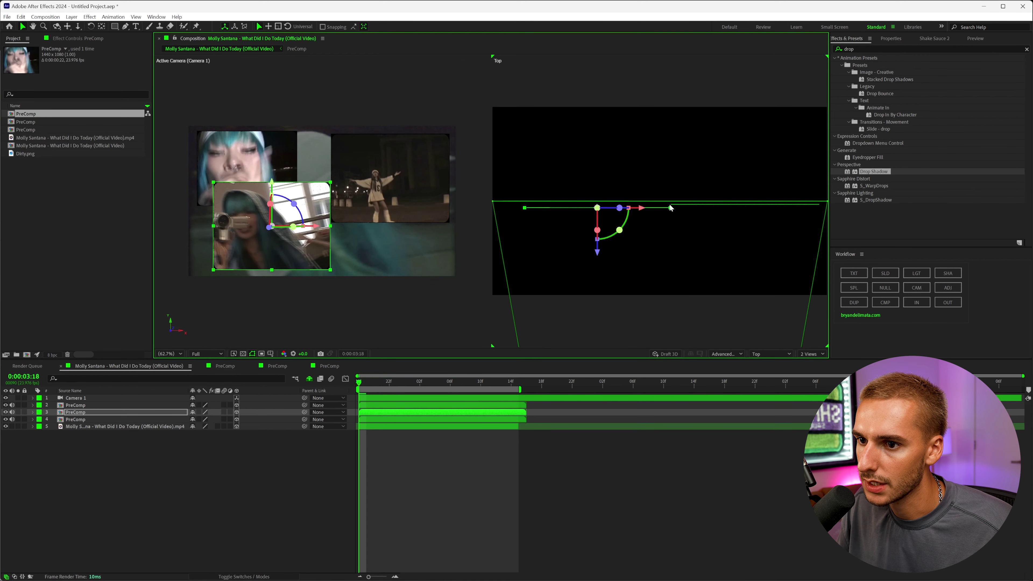
pyautogui.click(379, 419)
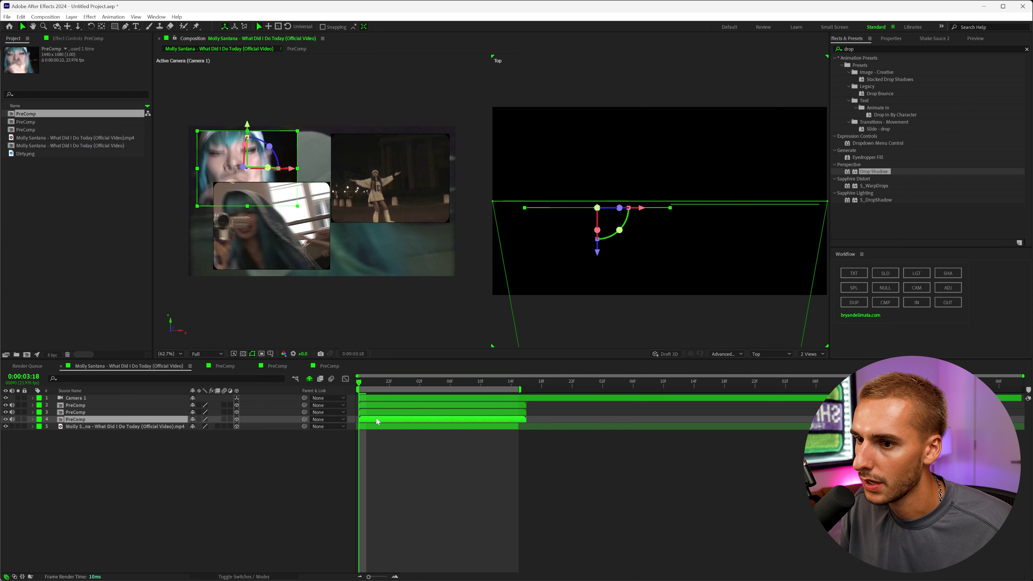
pyautogui.moveTo(565, 246); pyautogui.dragTo(566, 248)
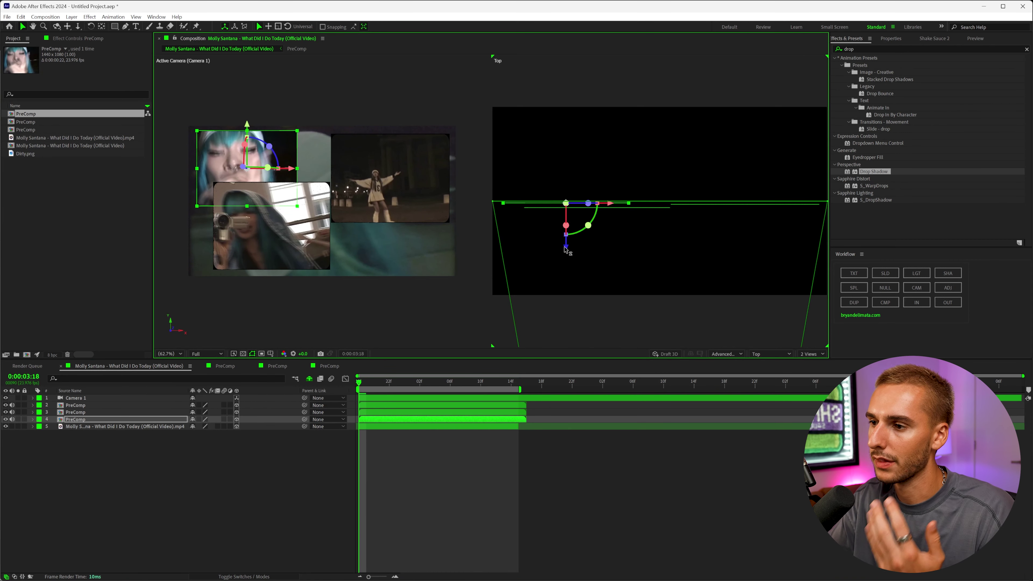
# - Apply the Drop Shadow effect to the dancing clip's precomp and return the composition to a single view
pyautogui.moveTo(395, 383); pyautogui.dragTo(353, 388)
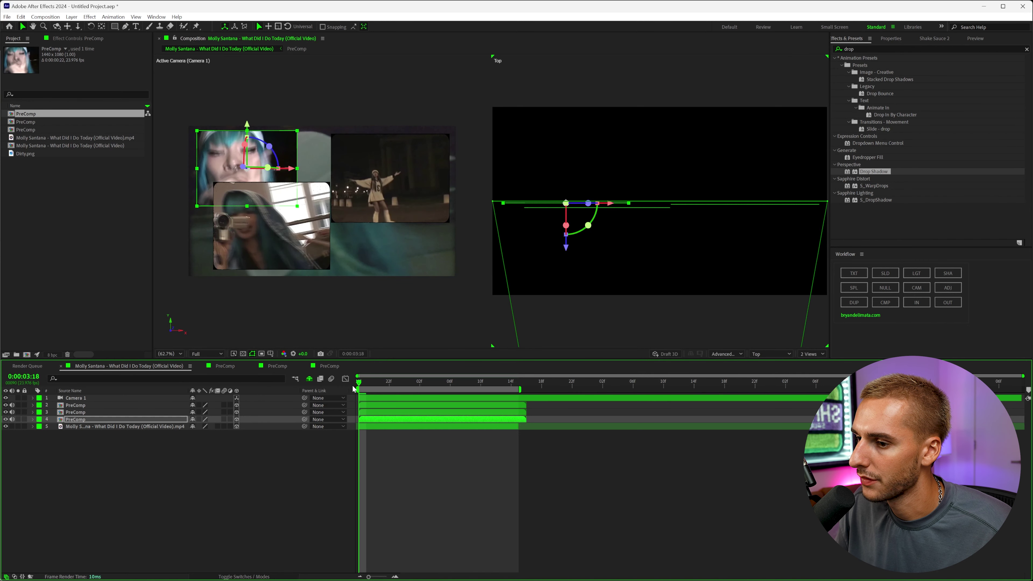
pyautogui.moveTo(868, 172); pyautogui.dragTo(368, 407)
pyautogui.click(811, 353)
pyautogui.click(811, 362)
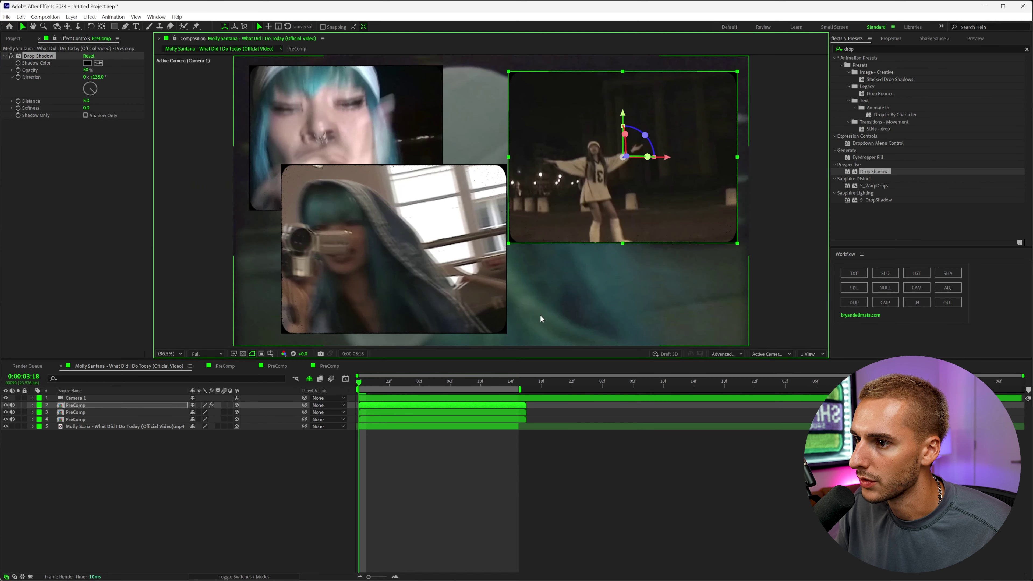
# - Set the dancing precomp's drop shadow to 100% opacity, 0 distance and 10 softness, and check it against the other layers
pyautogui.moveTo(87, 70); pyautogui.dragTo(112, 70)
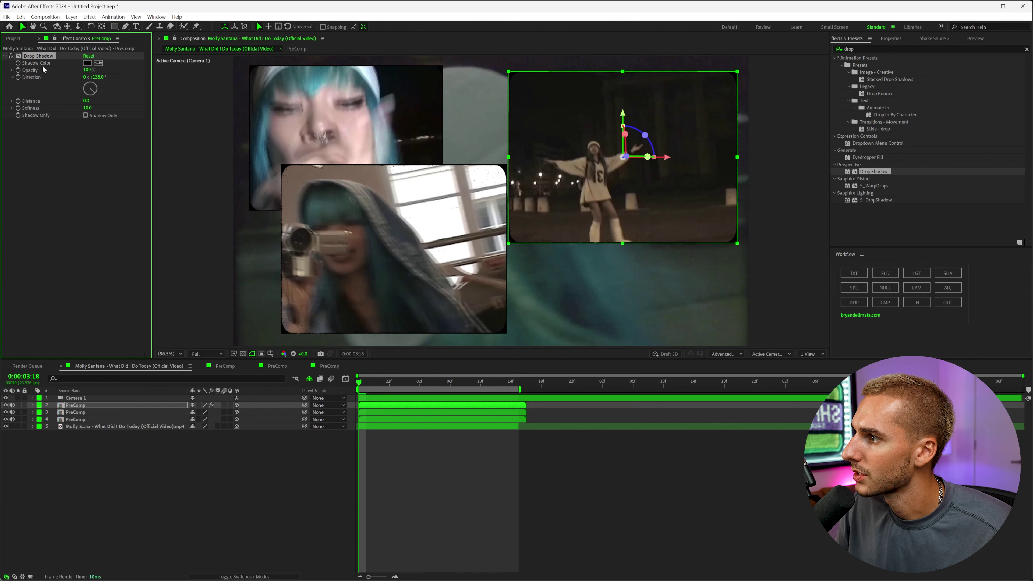
pyautogui.click(629, 300)
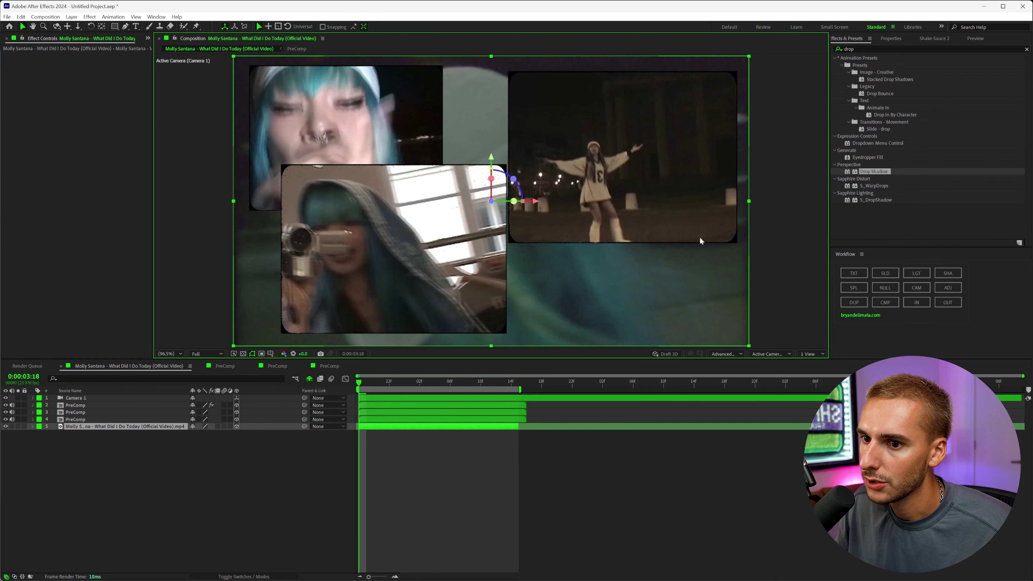
pyautogui.click(365, 419)
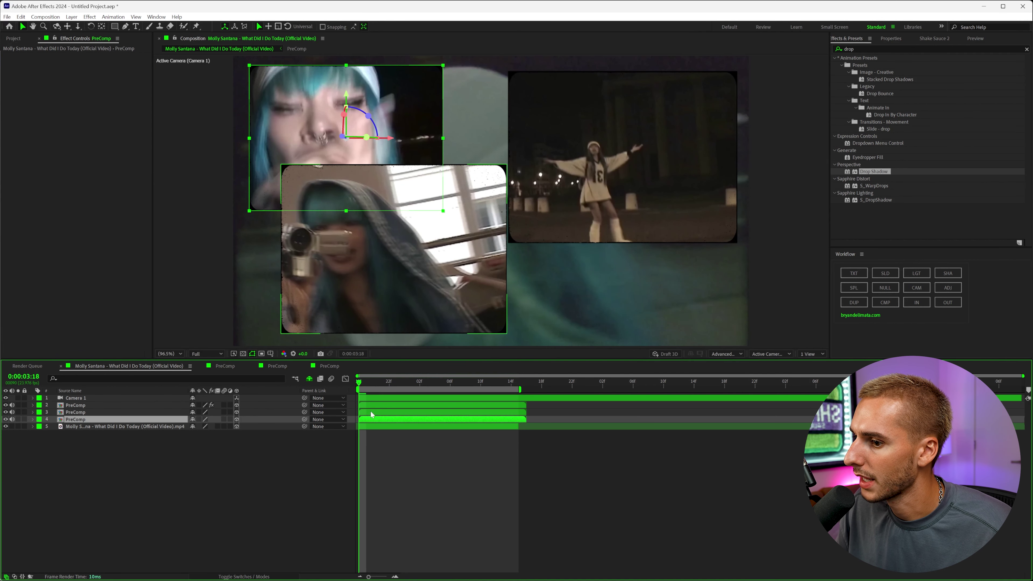
pyautogui.click(372, 412)
pyautogui.click(372, 405)
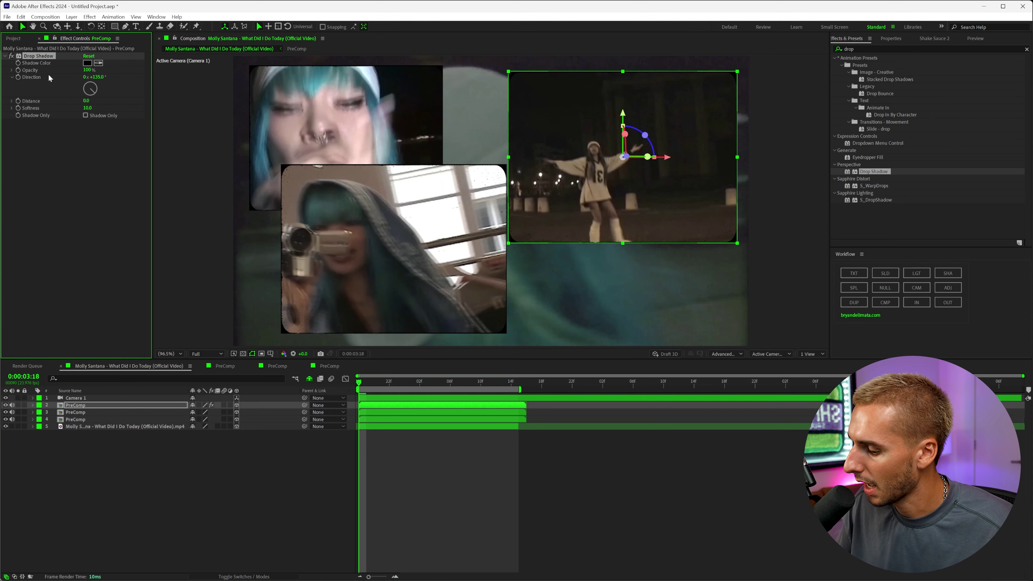
# - Apply the dancing precomp's drop shadow settings to the camcorder and close-up precomps
pyautogui.click(370, 412)
pyautogui.hotkey('ctrl', 'v')
pyautogui.click(371, 419)
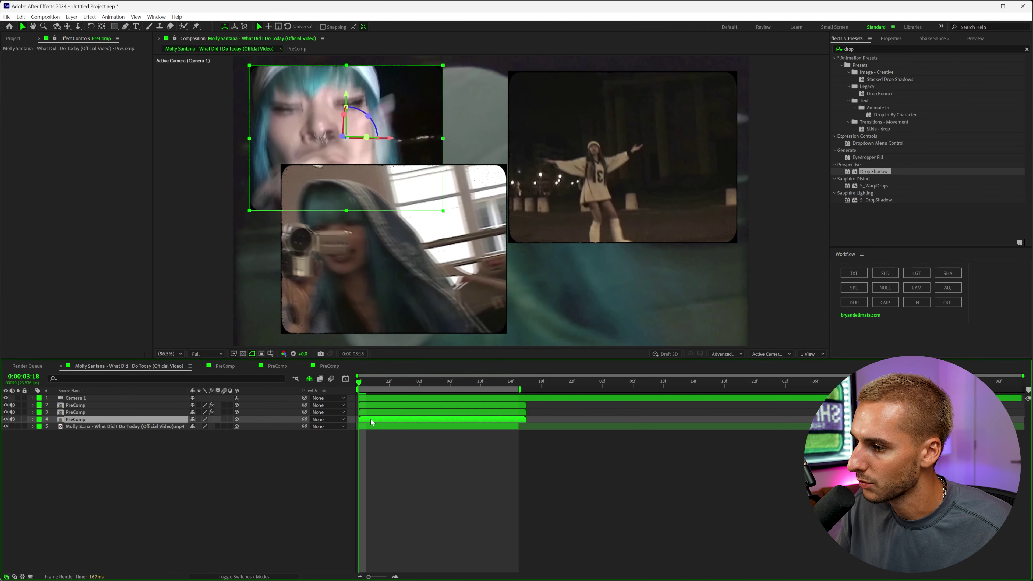
pyautogui.hotkey('ctrl', 'v')
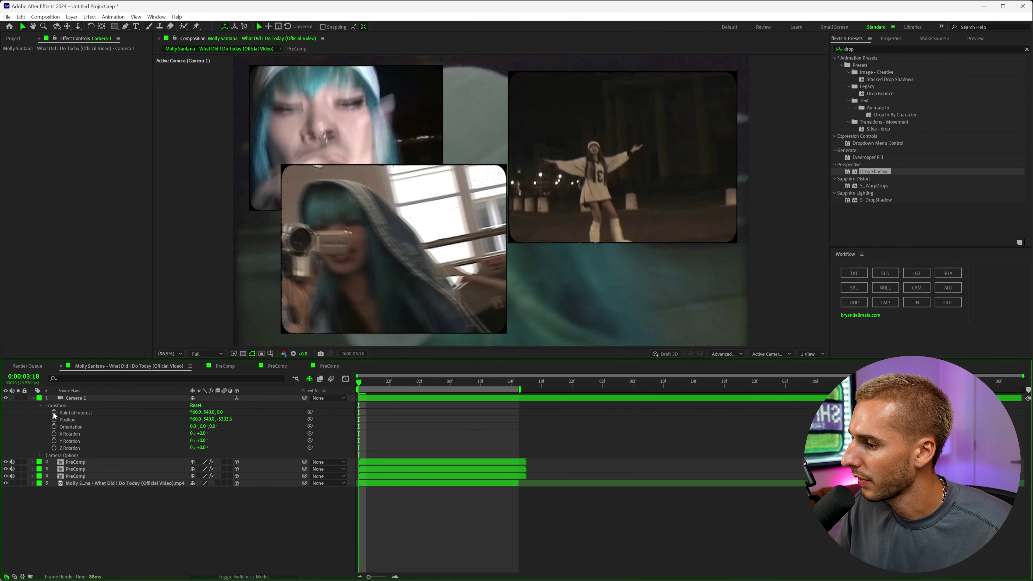
# - Keyframe all of Camera 1's transform properties at 0:00:03:18, reposition the camera closer at a Z of about -4503, and preview it
pyautogui.moveTo(54, 413); pyautogui.dragTo(54, 448)
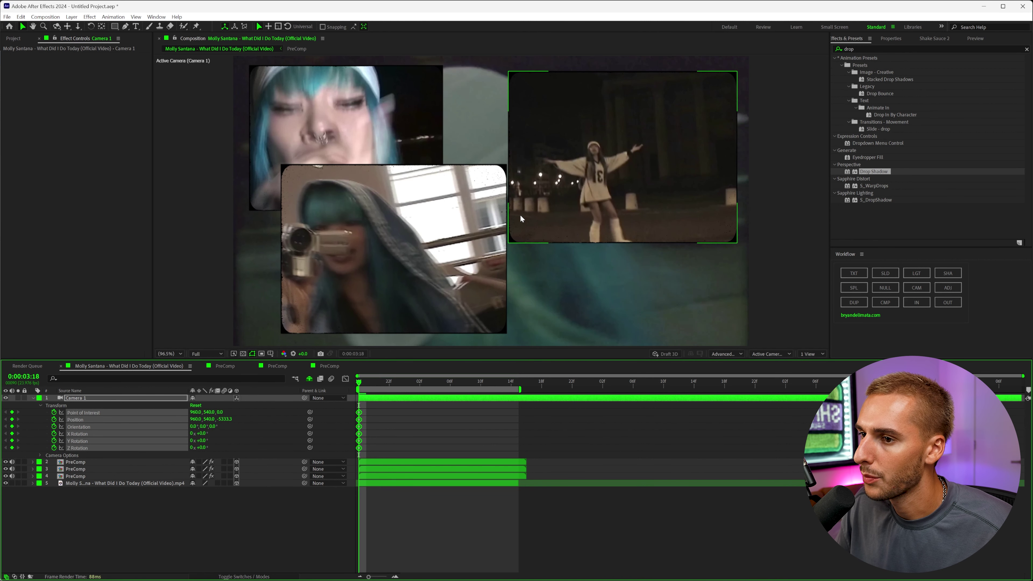
pyautogui.press('c')
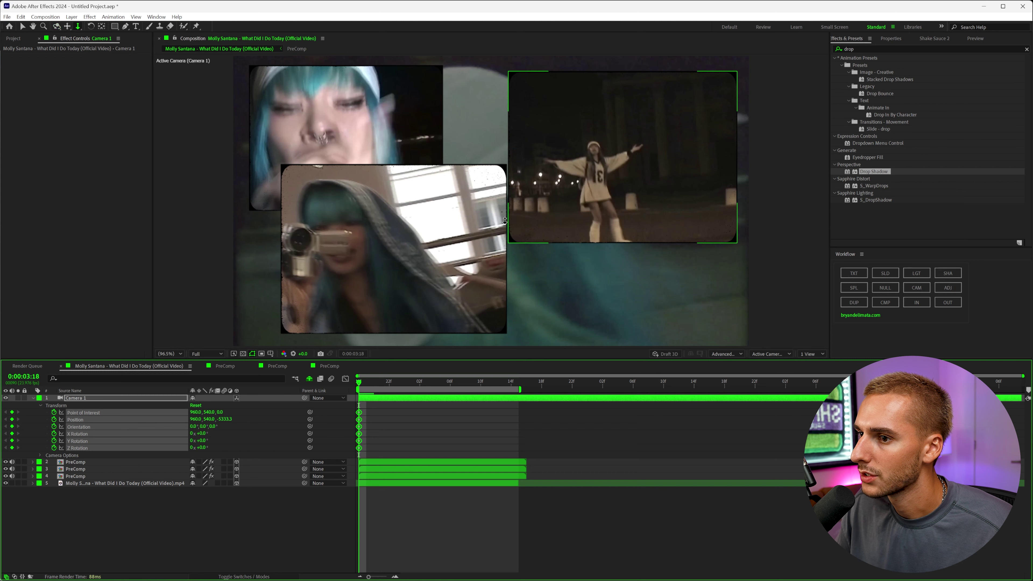
pyautogui.moveTo(505, 220); pyautogui.dragTo(488, 189)
pyautogui.press('c')
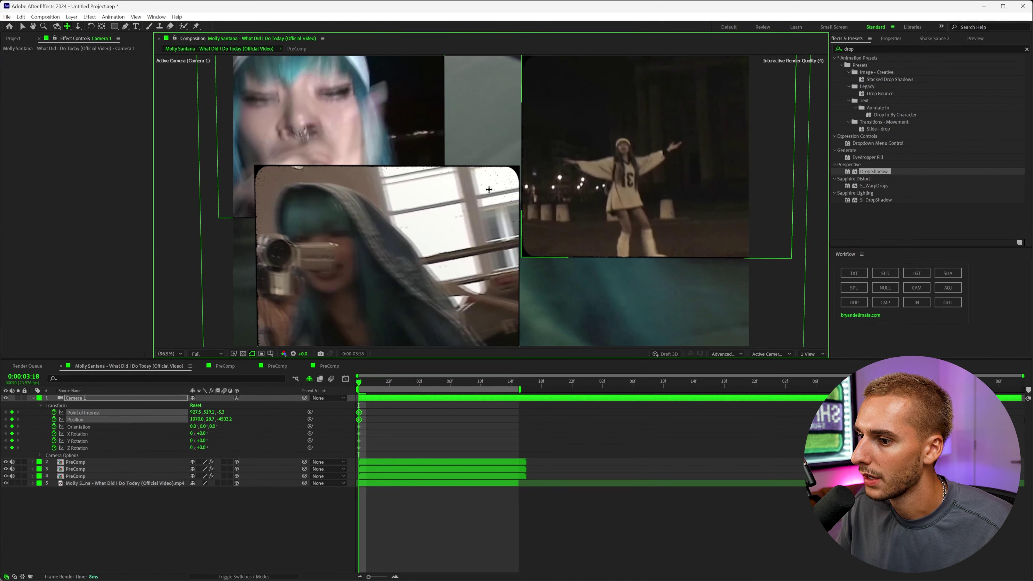
pyautogui.press('space')
pyautogui.press('space')
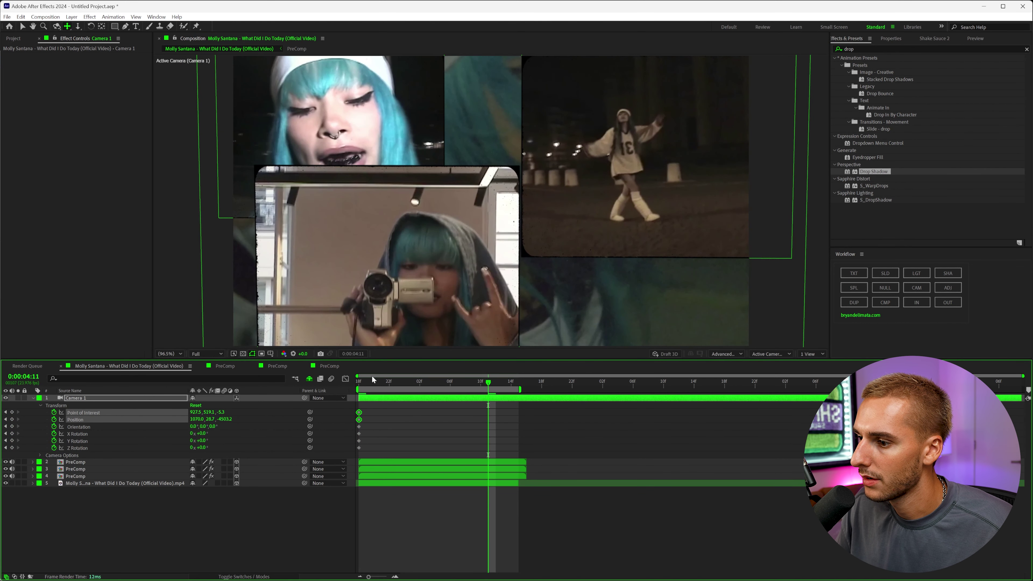
# - Reset Camera 1's transform properties at 0:00:04:11, nudge the camera view, and place the resulting keyframes at the end of the work area
pyautogui.keyDown('shift'); pyautogui.click(80, 449); pyautogui.keyUp('shift')
pyautogui.rightClick(79, 449)
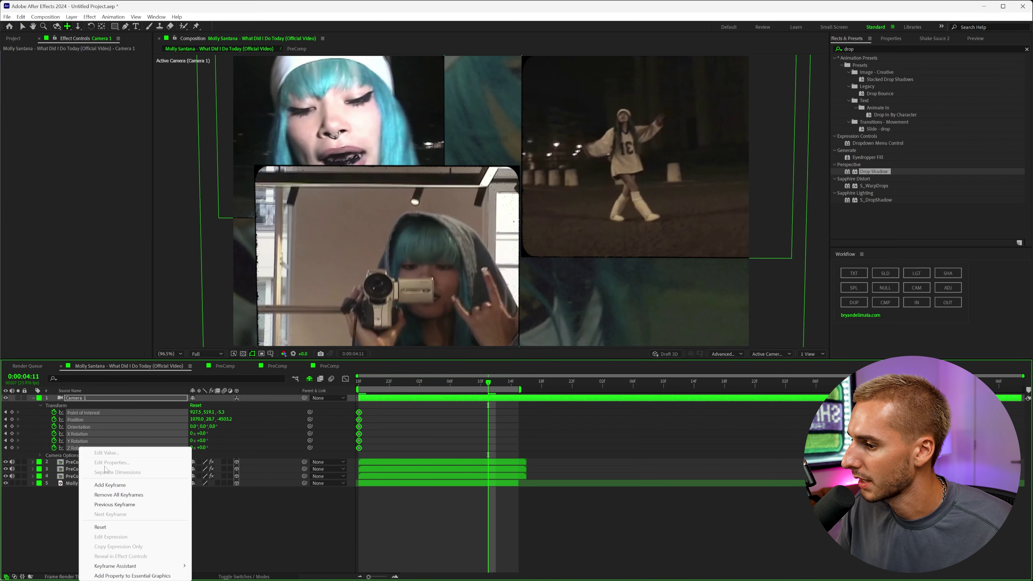
pyautogui.click(100, 526)
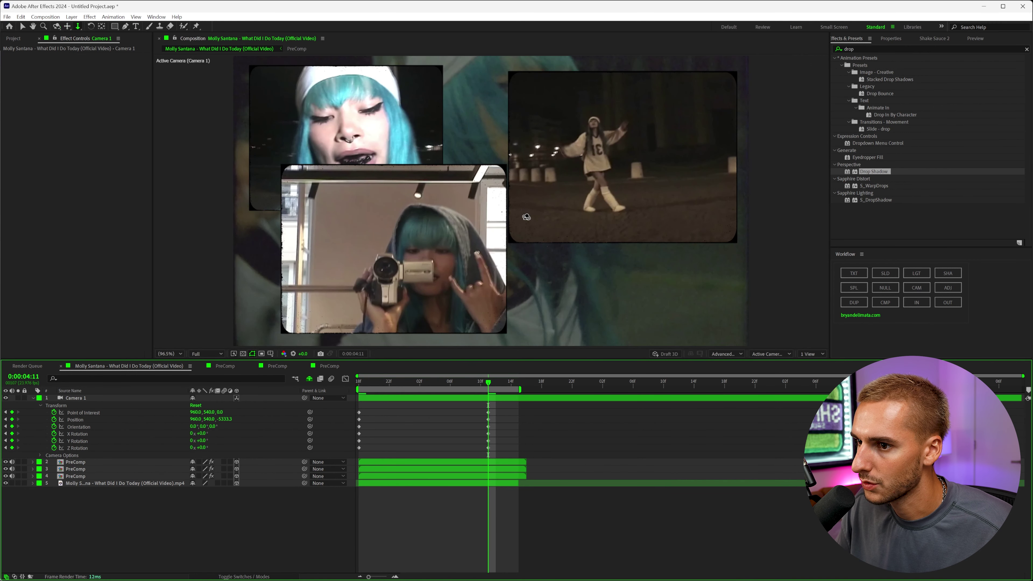
pyautogui.press('1')
pyautogui.moveTo(526, 217); pyautogui.dragTo(517, 210)
pyautogui.click(498, 413)
# - Easy-ease all of Camera 1's transform keyframes and preview the camera move
pyautogui.moveTo(538, 410); pyautogui.dragTo(355, 451)
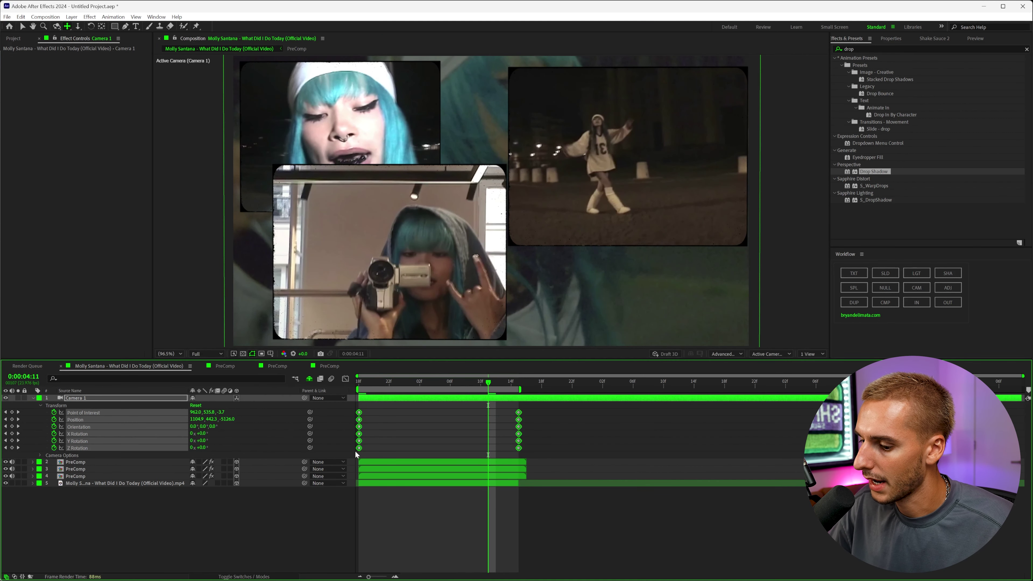
pyautogui.press('F9')
pyautogui.press('space')
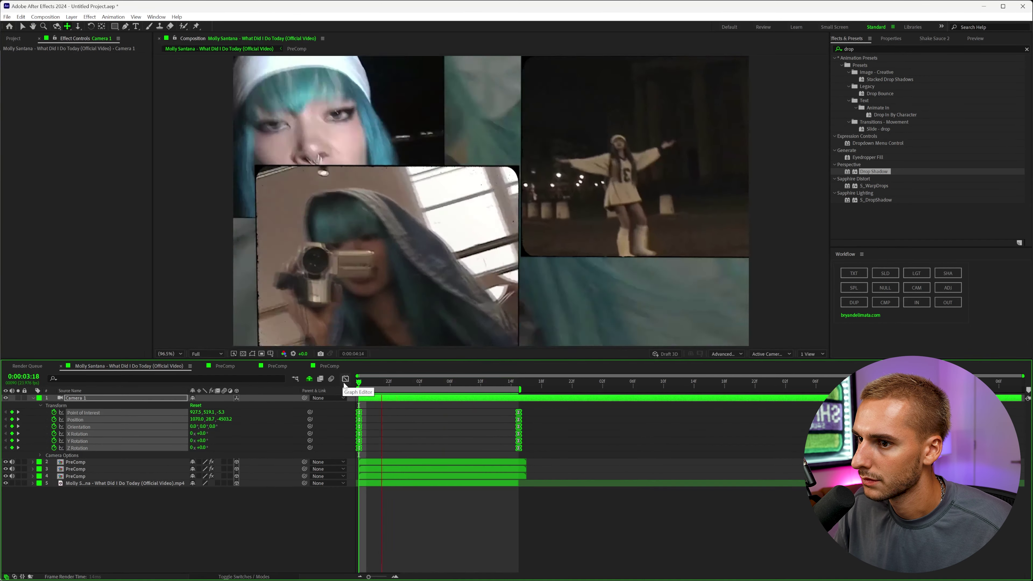
# - Shift the camera's end keyframes to 0:00:04:13 and try adjusting the camera's end position there
pyautogui.click(504, 384)
pyautogui.moveTo(519, 415); pyautogui.dragTo(504, 415)
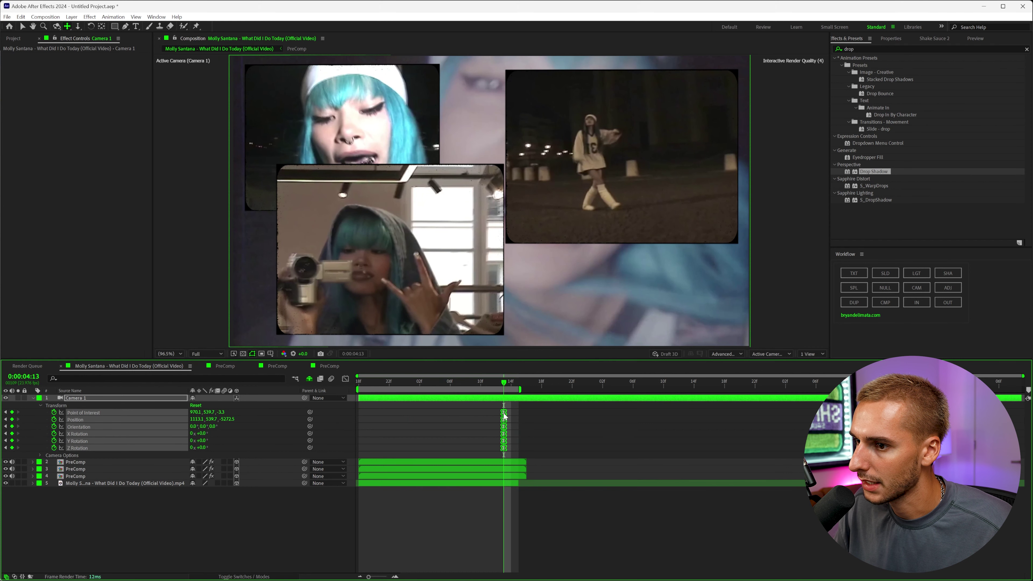
pyautogui.moveTo(465, 246); pyautogui.dragTo(470, 285)
# - Orbit the camera at 0:00:03:18 to a position of about 1356, 476, -4515, and keyframe its orientation and rotations there
pyautogui.moveTo(503, 387); pyautogui.dragTo(381, 387)
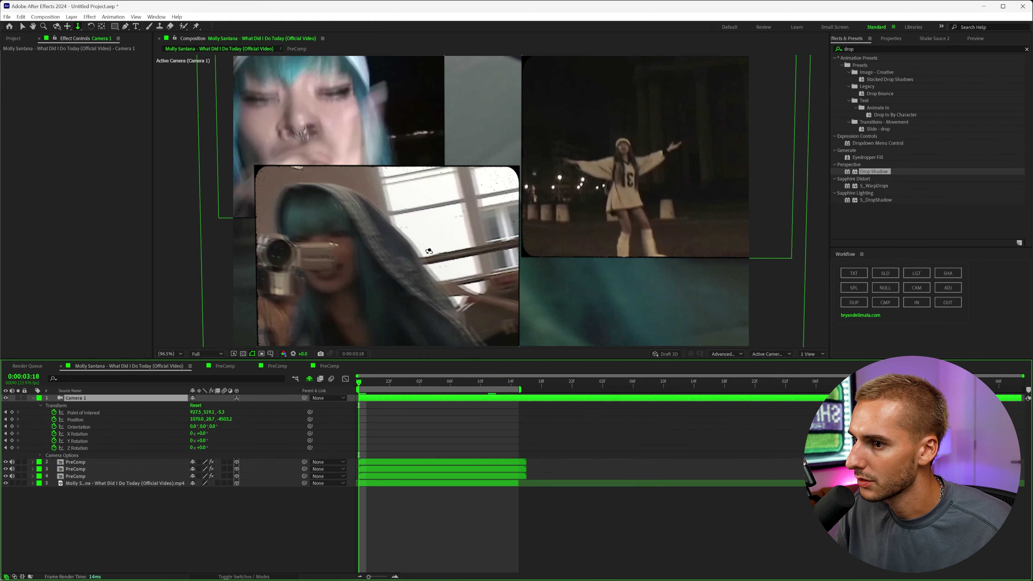
pyautogui.moveTo(429, 251); pyautogui.dragTo(425, 245)
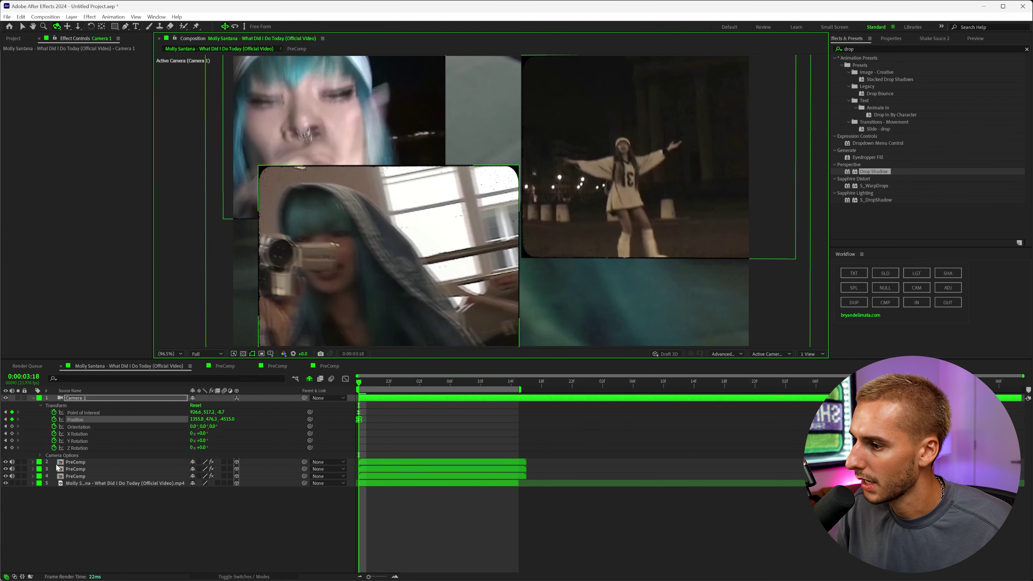
pyautogui.moveTo(12, 426); pyautogui.dragTo(12, 447)
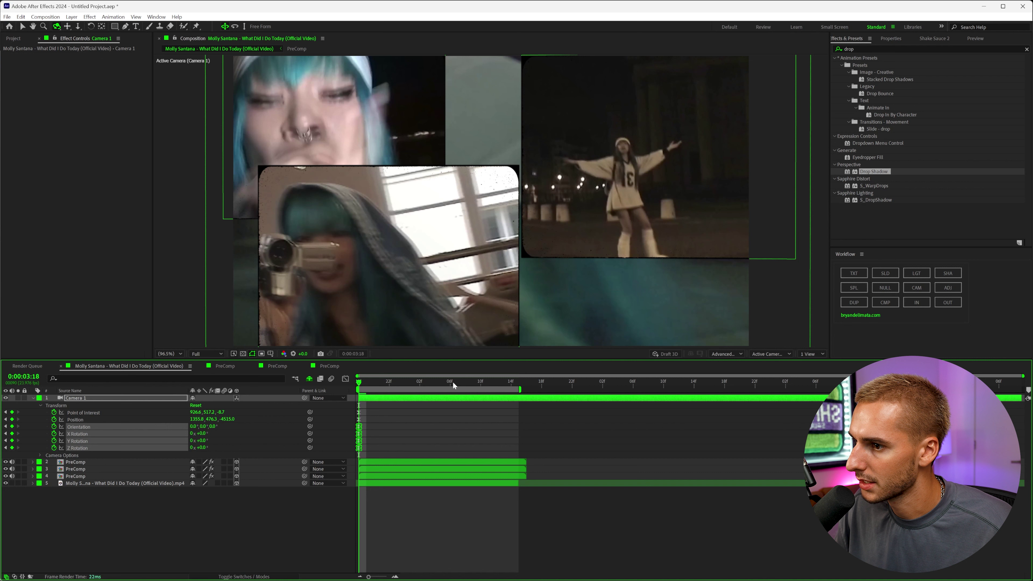
# - Pull the camera back at 0:00:04:12 to a Z of about -4590, shift those keyframes to the work area's end, and preview
pyautogui.moveTo(453, 382); pyautogui.dragTo(496, 382)
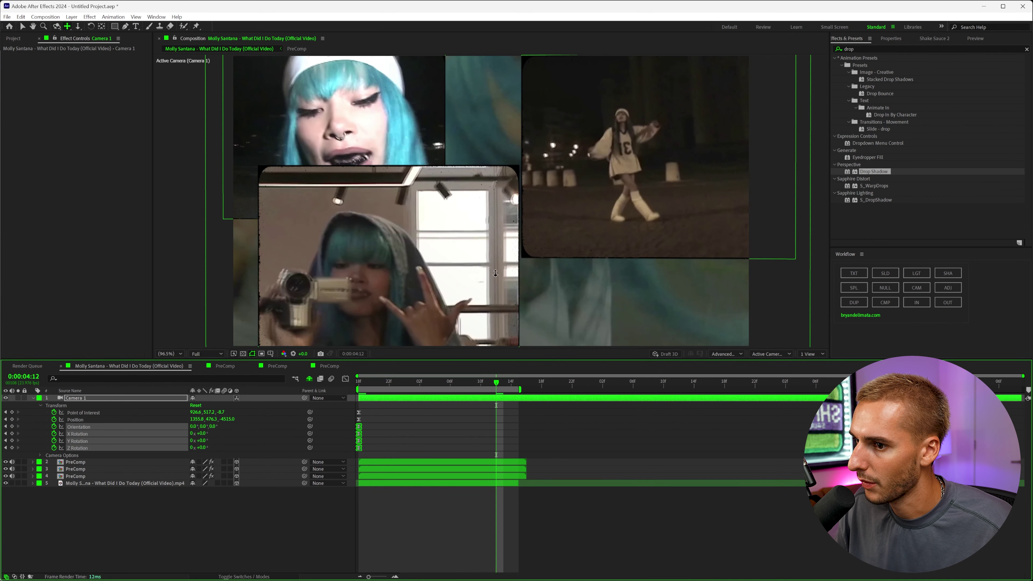
pyautogui.press('c')
pyautogui.moveTo(495, 273); pyautogui.dragTo(497, 279)
pyautogui.press('c')
pyautogui.click(496, 435)
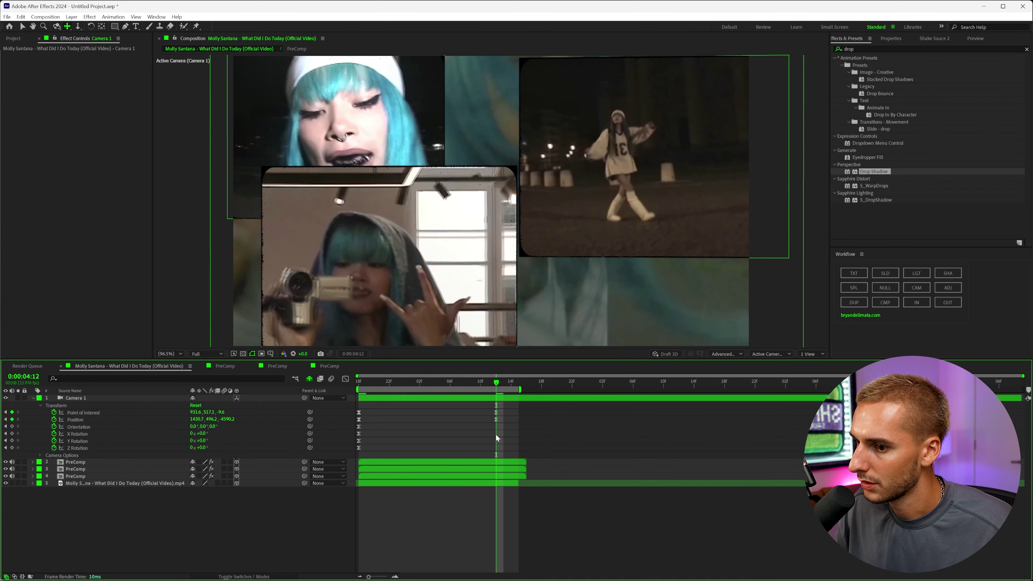
pyautogui.moveTo(497, 438); pyautogui.dragTo(518, 423)
pyautogui.press('space')
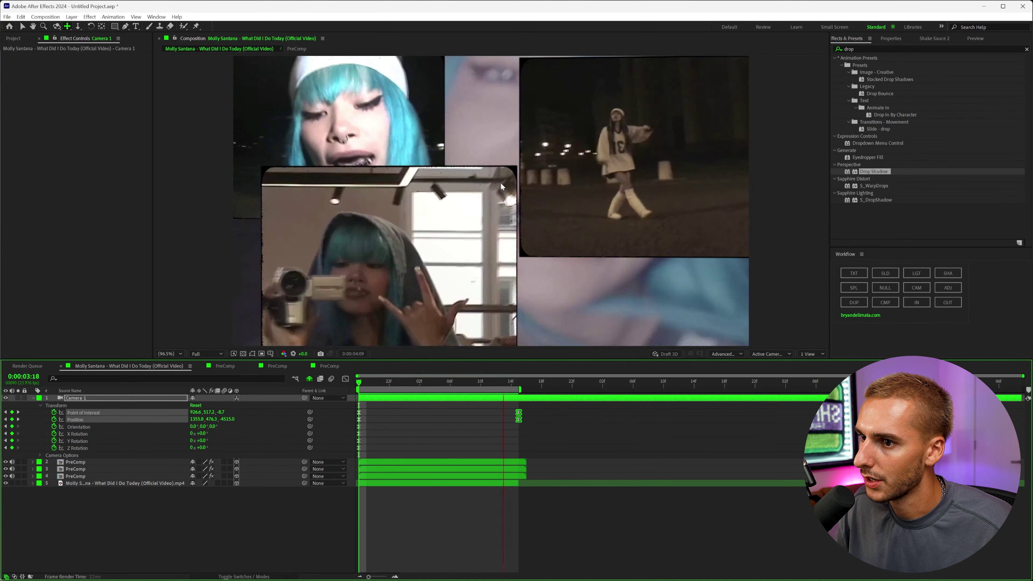
pyautogui.press('space')
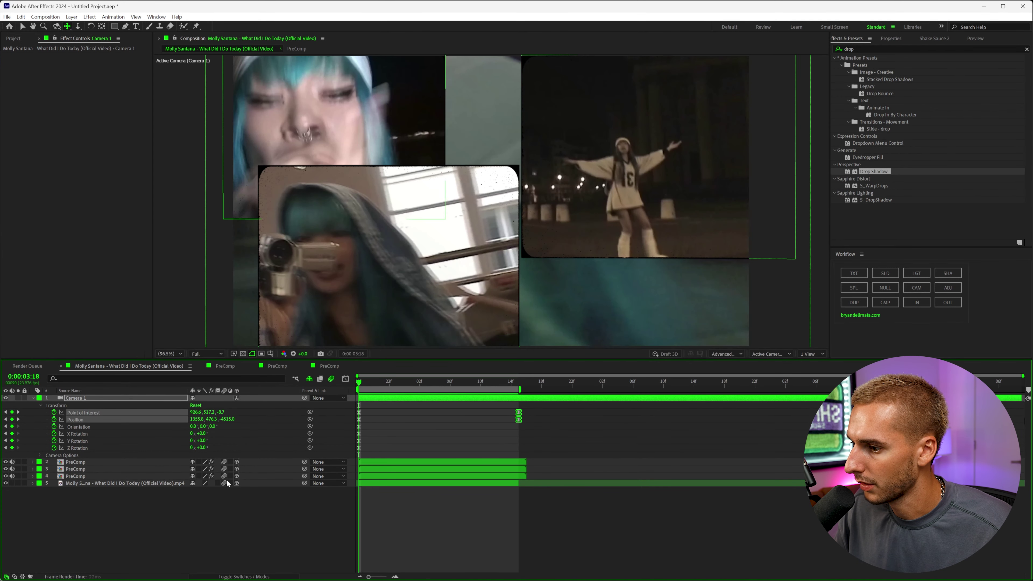
# - Enable motion blur on the three precomps and the background footage, and preview the composition
pyautogui.moveTo(225, 481); pyautogui.dragTo(225, 461)
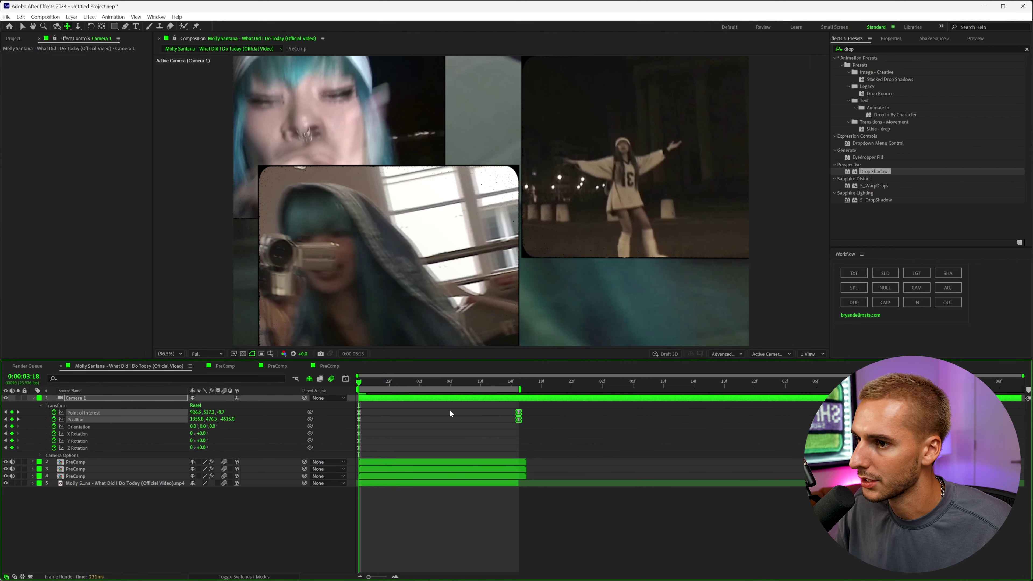
pyautogui.press('space')
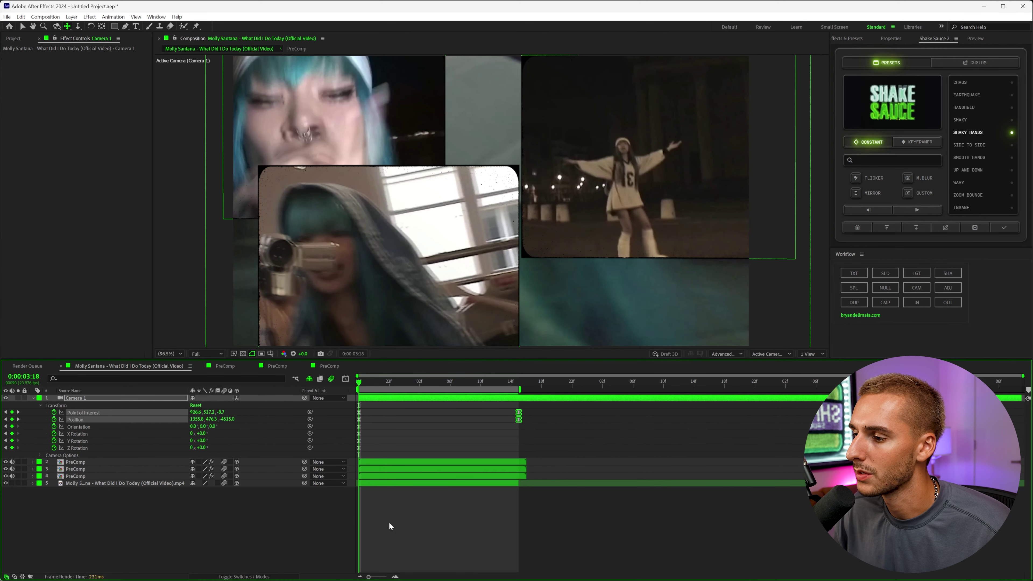
pyautogui.click(390, 523)
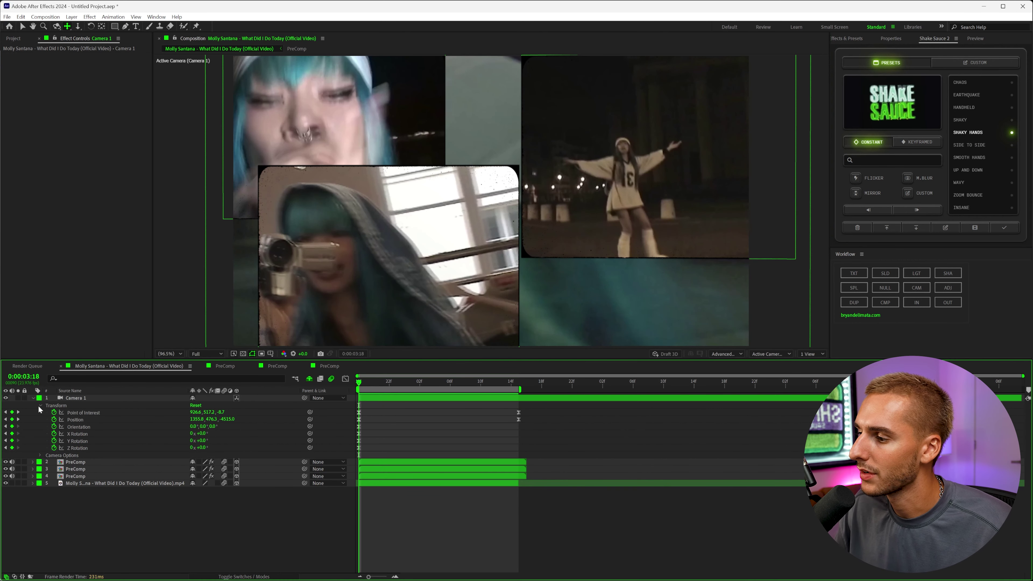
# - Collapse Camera 1's properties and apply the Shaky Hands preset from Shake Sauce 2 to the composition
pyautogui.click(33, 398)
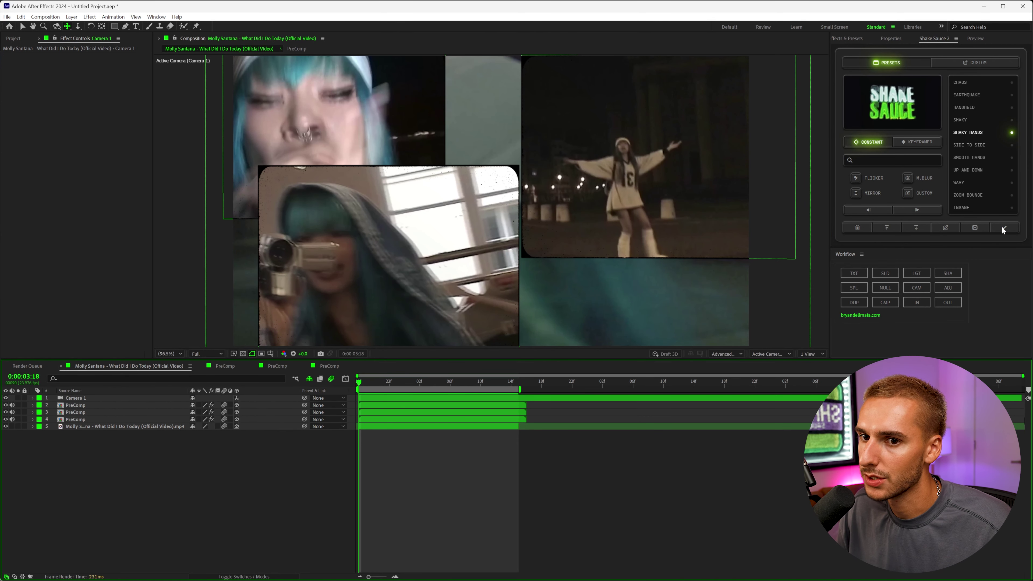
pyautogui.click(971, 130)
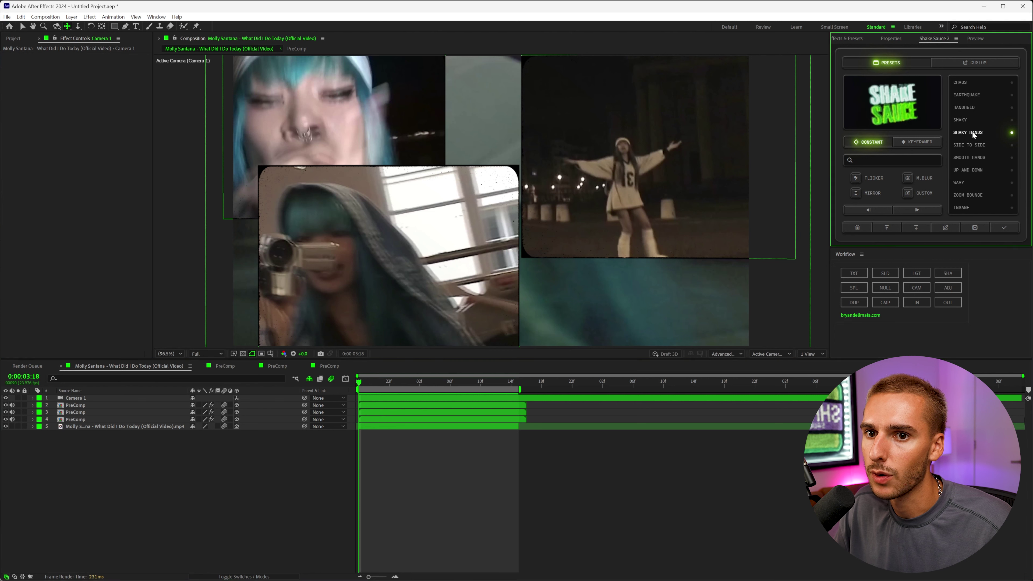
pyautogui.click(1003, 224)
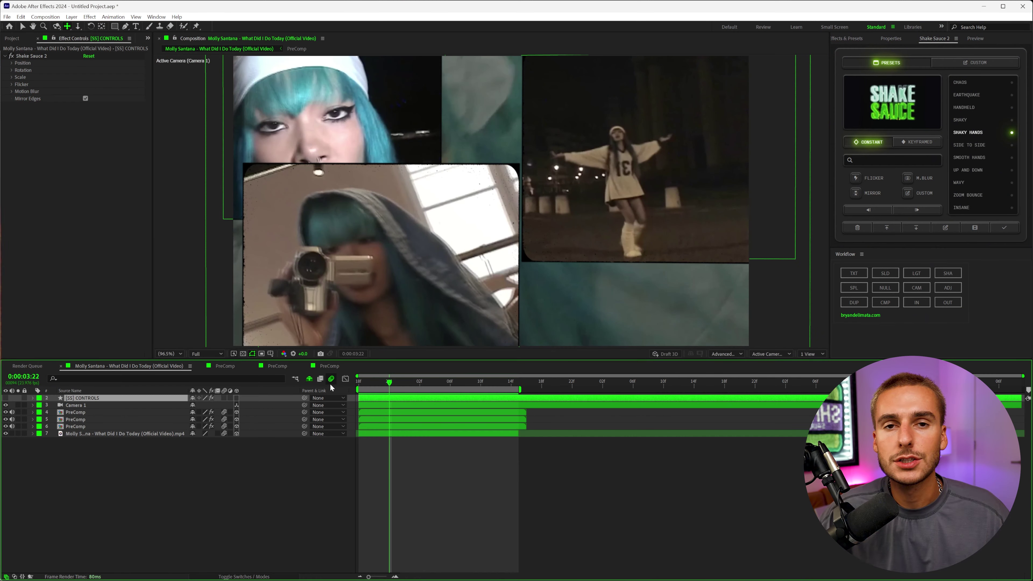